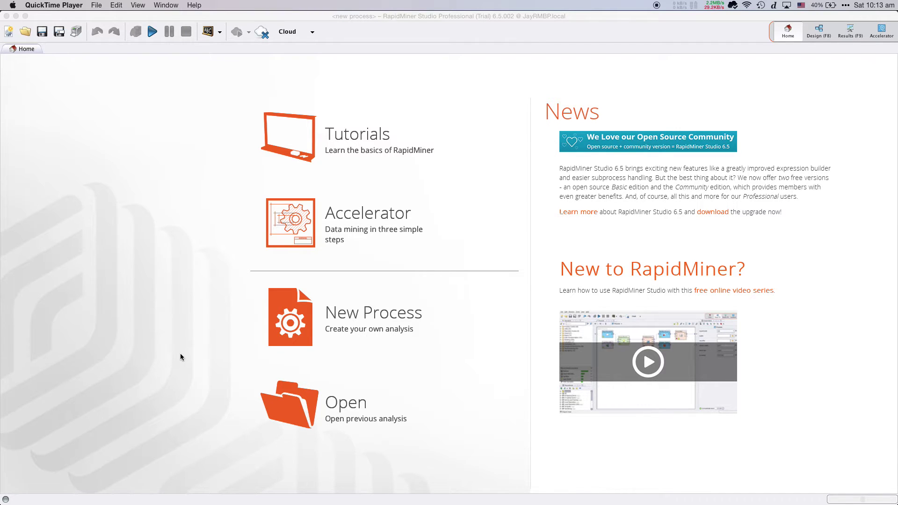
Step: Start a new process and open the 01_DecisionTree sample from Samples > processes > 01_Learner
click(282, 322)
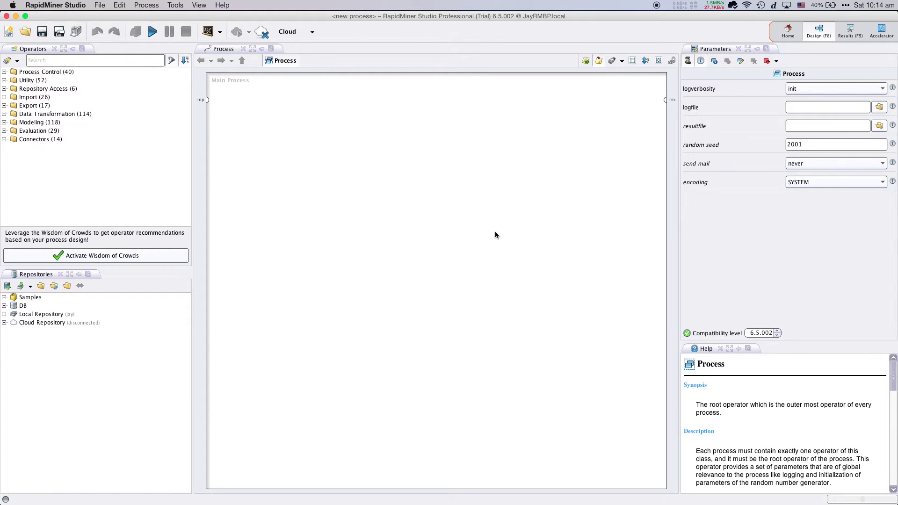
click(100, 5)
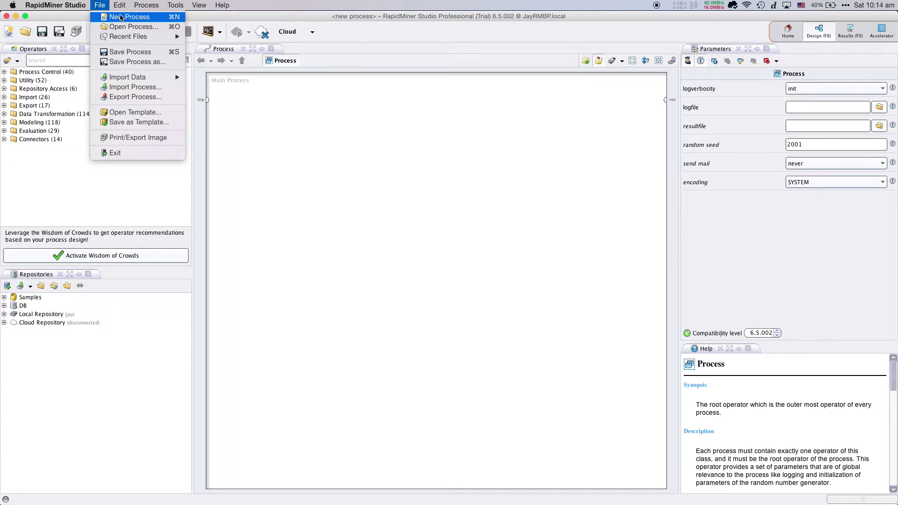
click(122, 26)
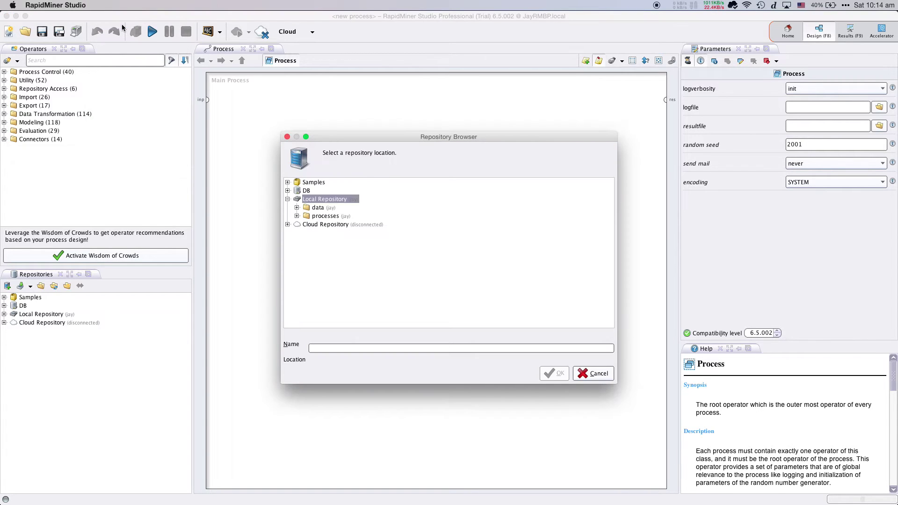
click(286, 183)
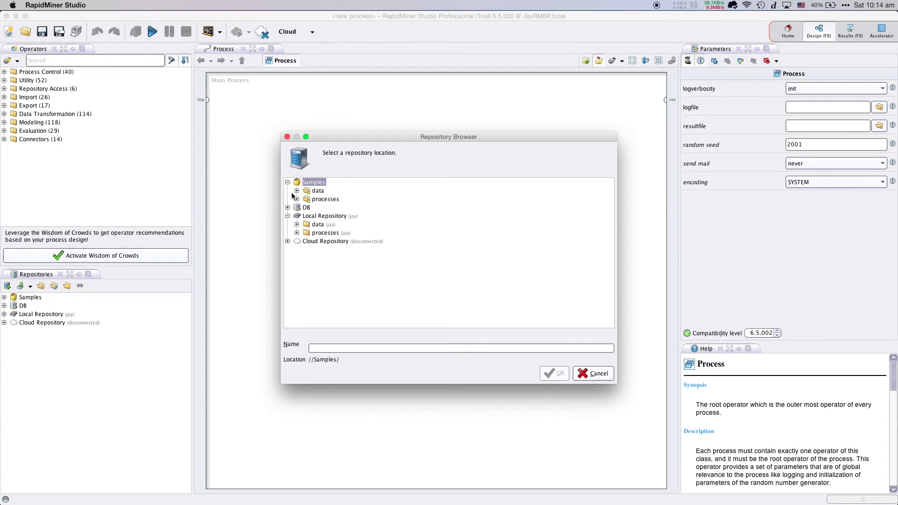
click(296, 198)
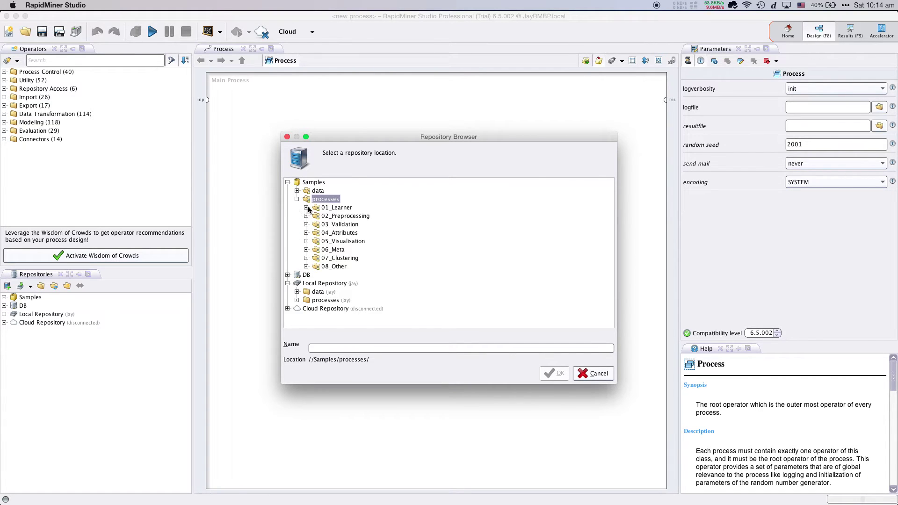
click(306, 207)
click(348, 192)
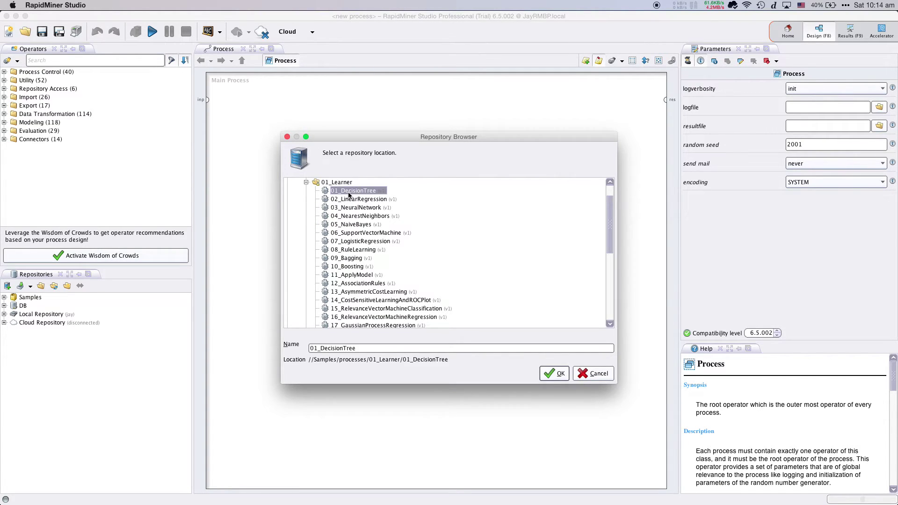
click(559, 378)
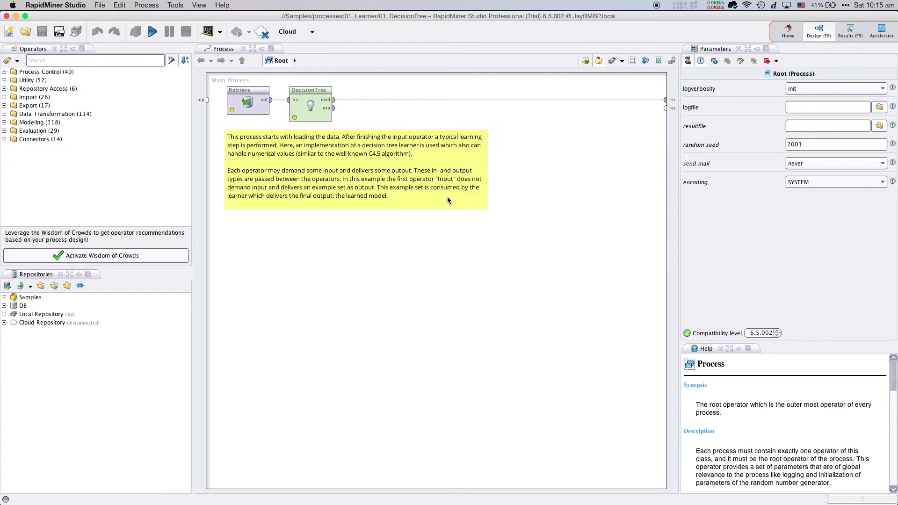
Step: Select the Retrieve operator to confirm it reads the ../../data/Golf entry
click(254, 103)
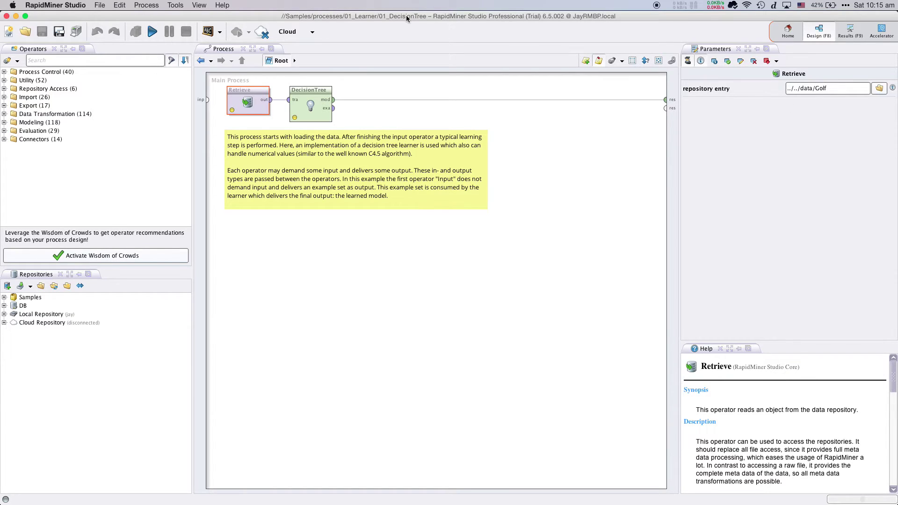
Step: Run the process to produce the tree splitting on Outlook, Wind and Humidity 77.5
click(150, 38)
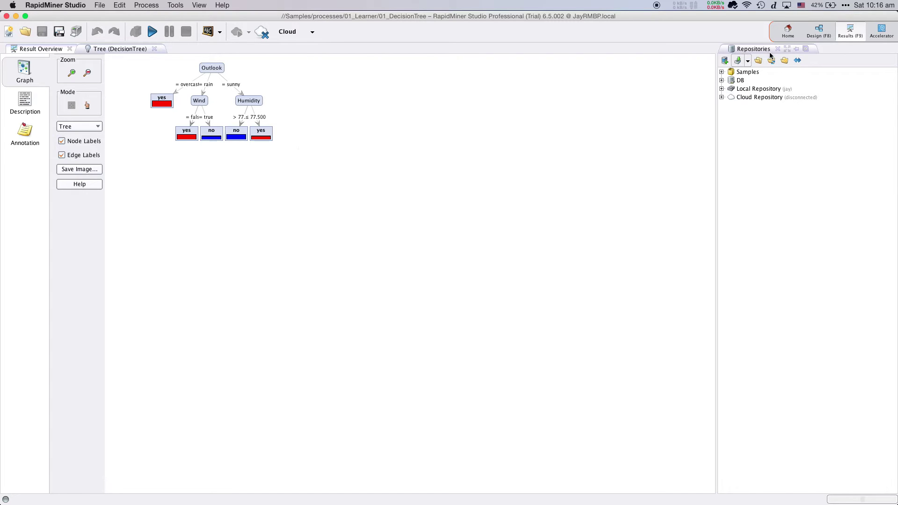
Step: In Design view, delete the mod-to-res connection and the DecisionTree operator
click(830, 39)
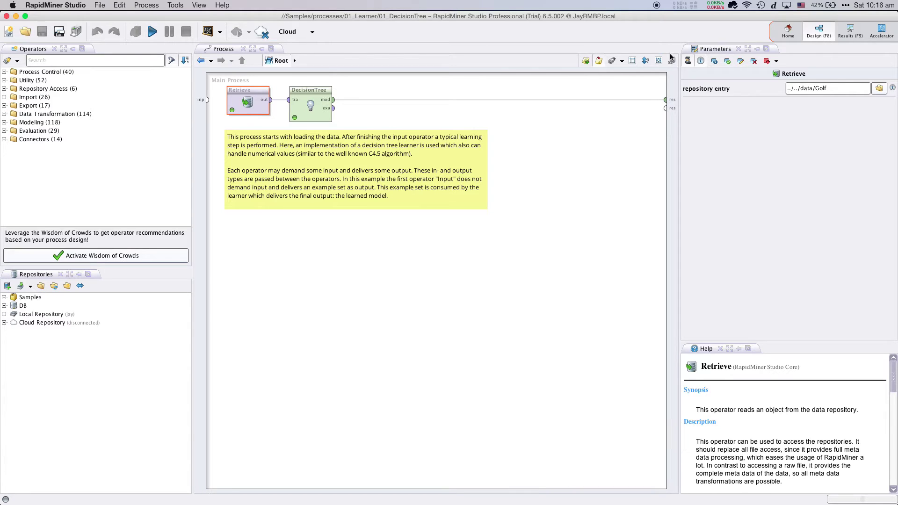
click(390, 103)
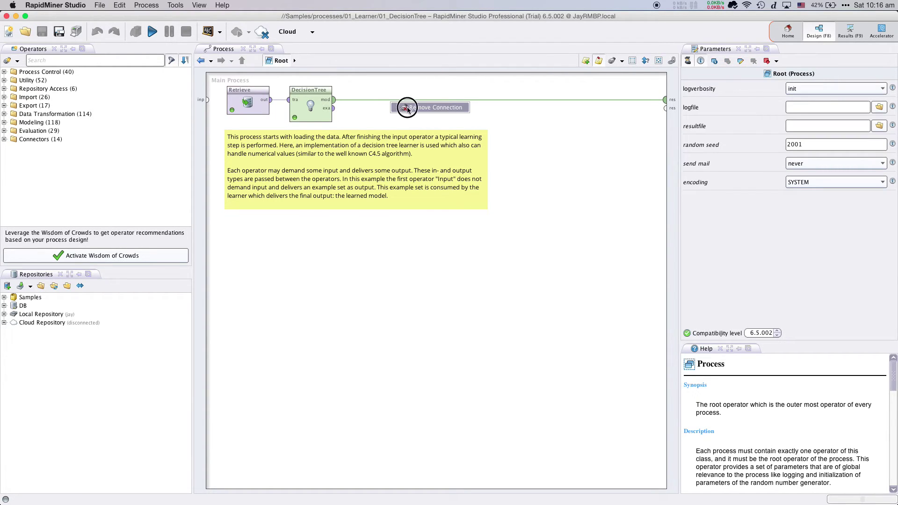
click(406, 108)
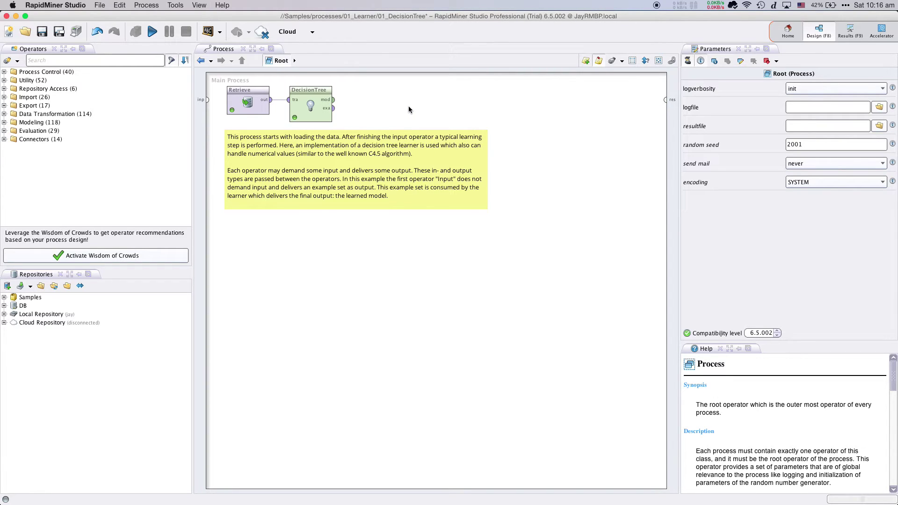
click(309, 109)
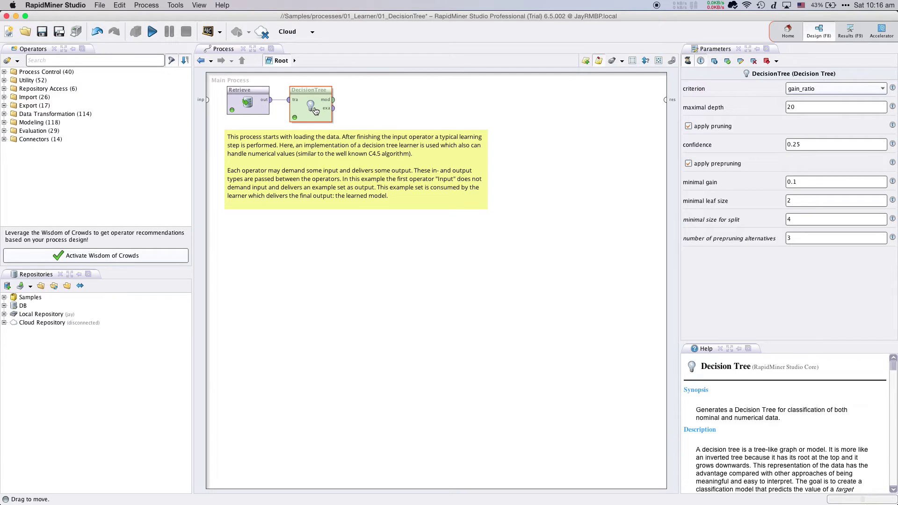
key(Delete)
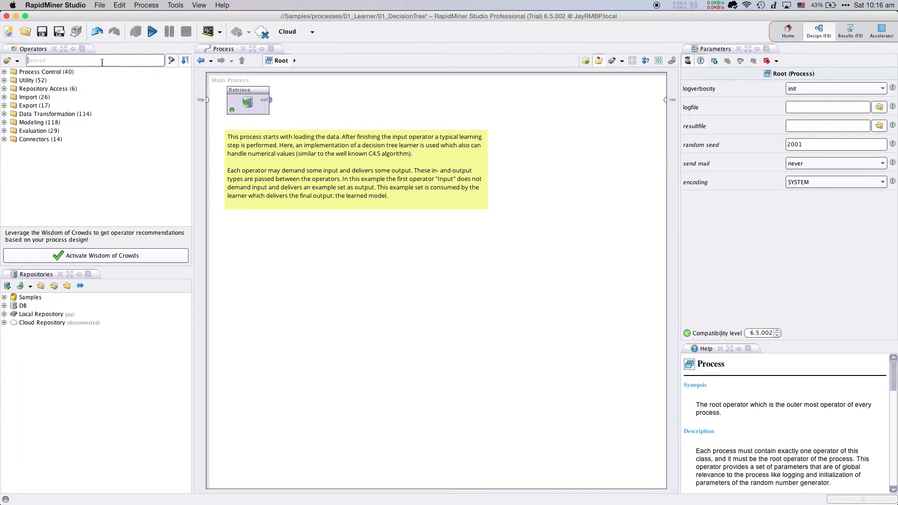
Step: Add Naive Bayes from a 'baye' search, training on Retrieve's output and feeding its model to res
text(bayes)
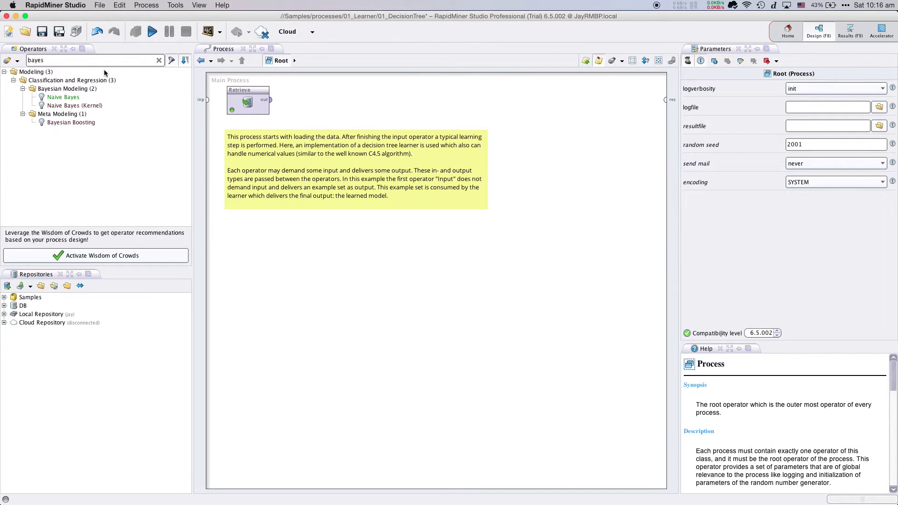
drag(64, 97, 323, 97)
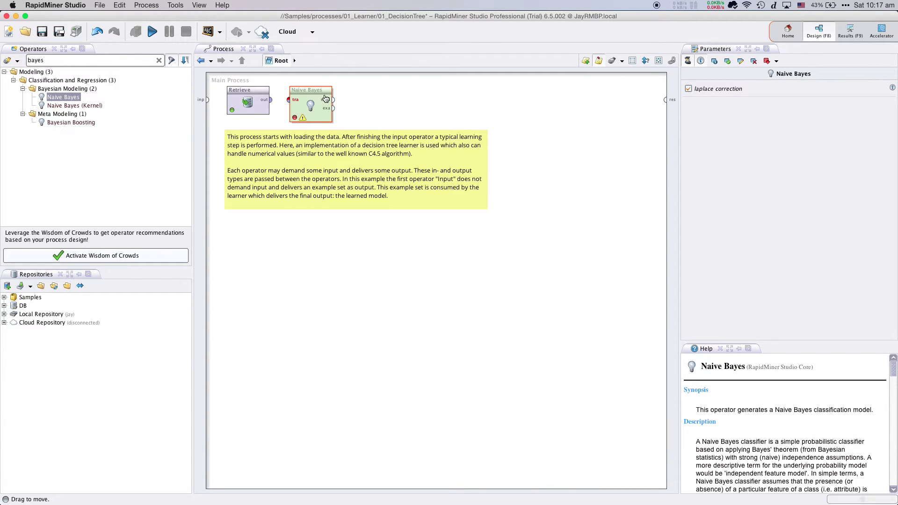
click(273, 105)
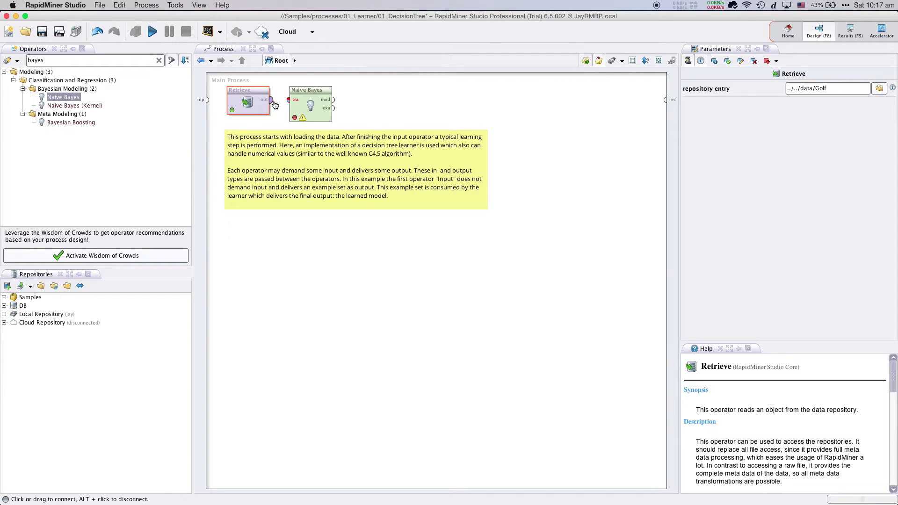
drag(274, 104, 288, 102)
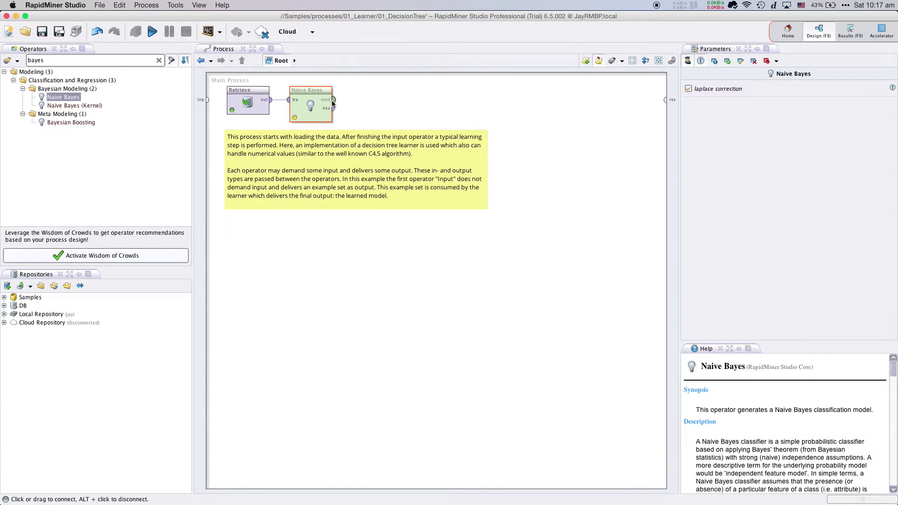
drag(333, 100, 665, 100)
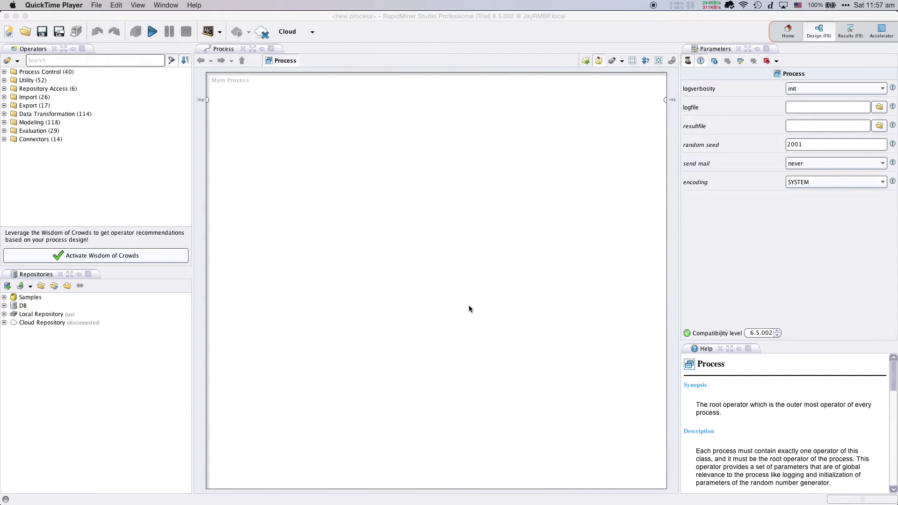
Step: Add a Read Excel operator to the canvas via a 'read' operator search
click(99, 61)
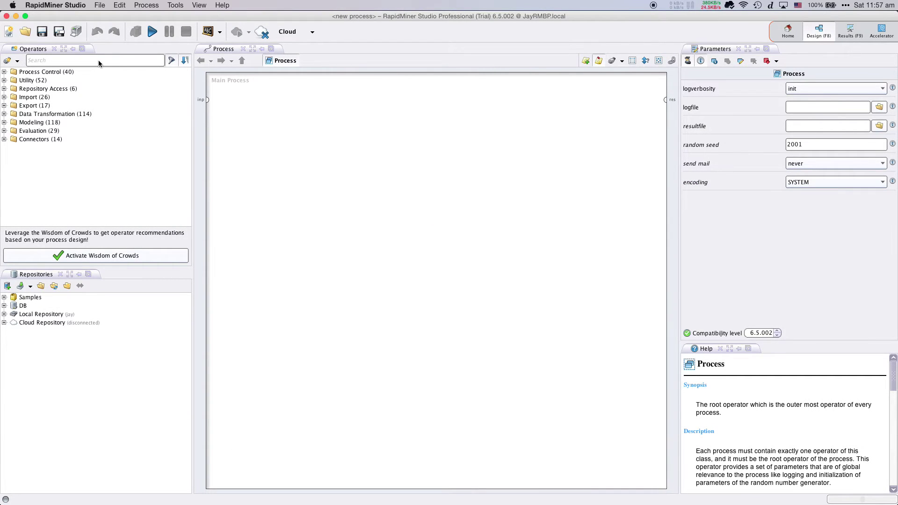
text(read)
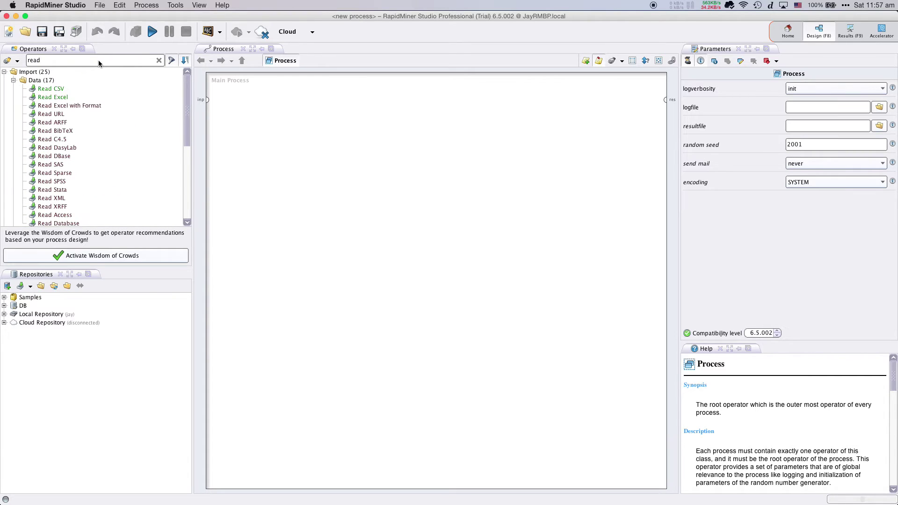
drag(53, 97, 277, 114)
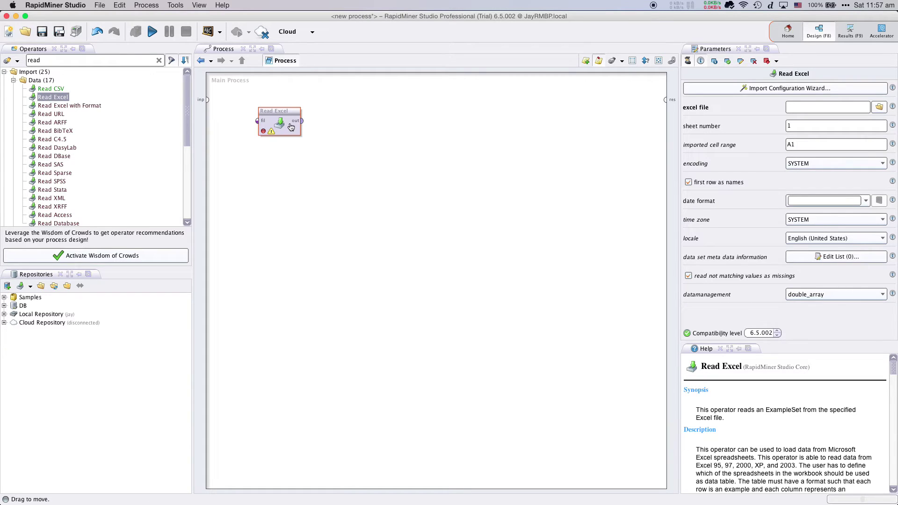
Step: In the import wizard, choose 04_Class_4.1_german-credit-raw.xlsx from Desktop > Dec 15 2014
click(805, 91)
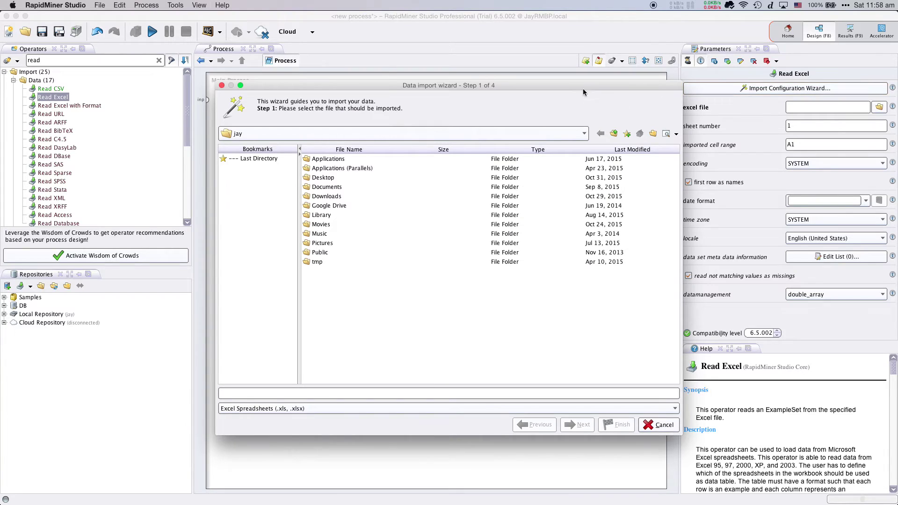
double_click(318, 178)
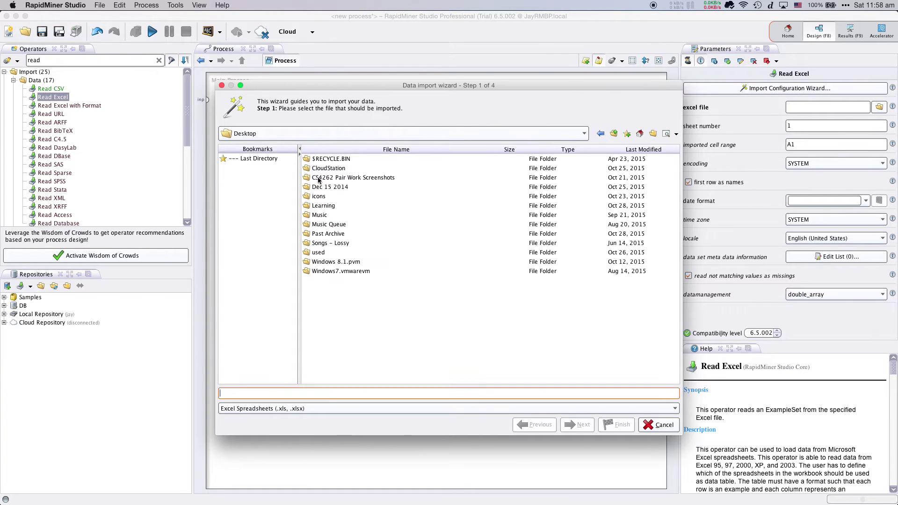
click(336, 187)
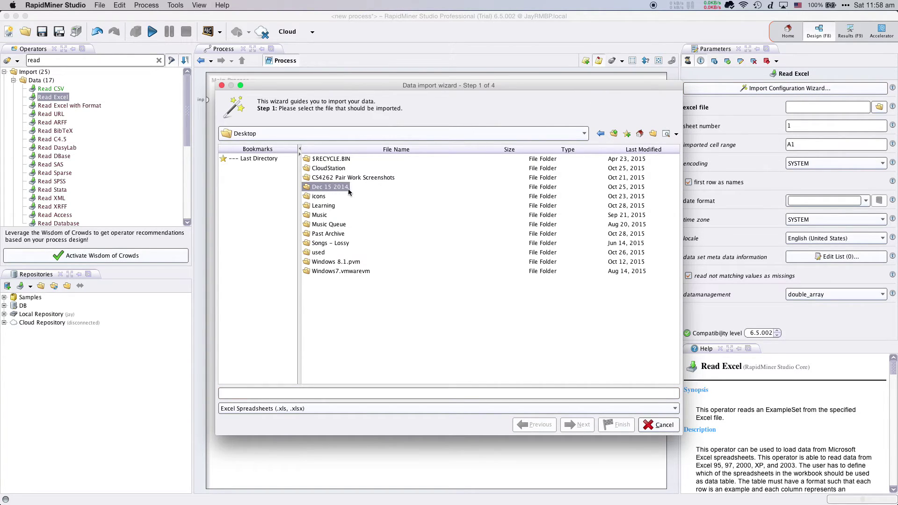
double_click(339, 188)
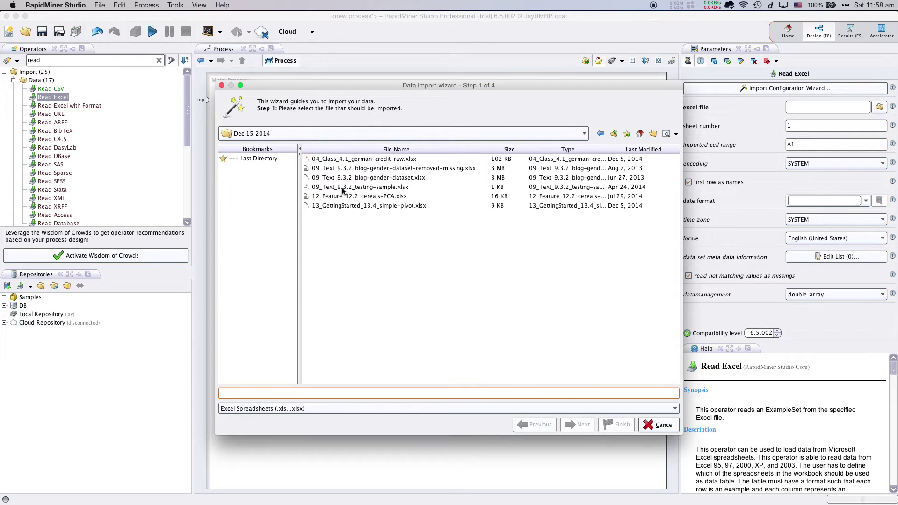
click(383, 159)
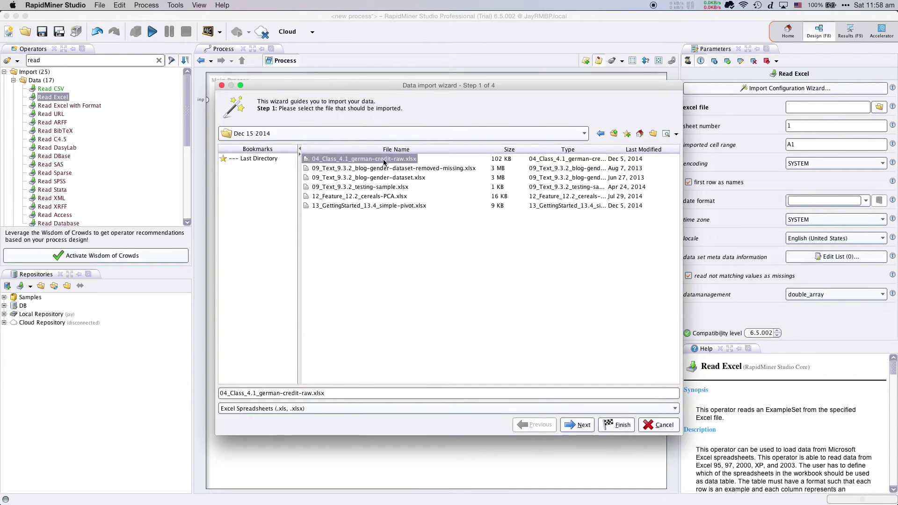
Step: Advance through the wizard, set Credit Rating's role to label, and finish the import
click(584, 426)
click(584, 427)
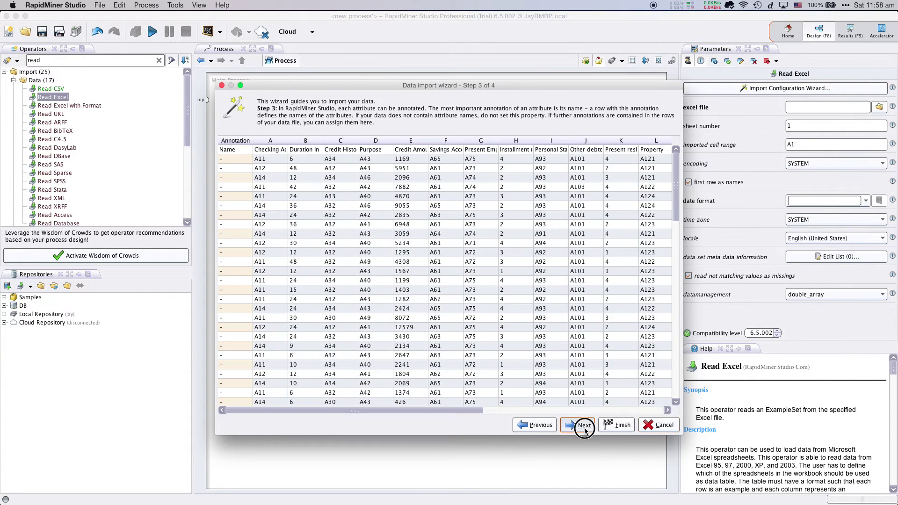
click(584, 427)
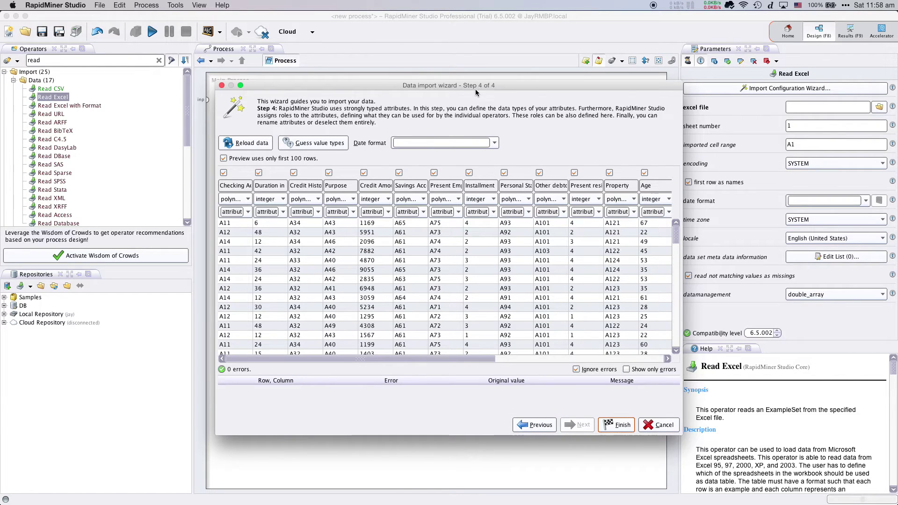
drag(415, 359, 611, 375)
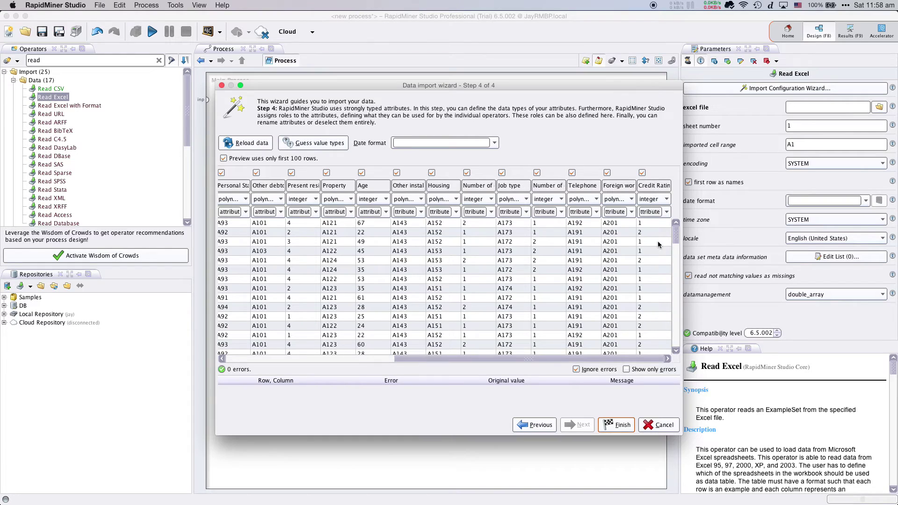
click(666, 212)
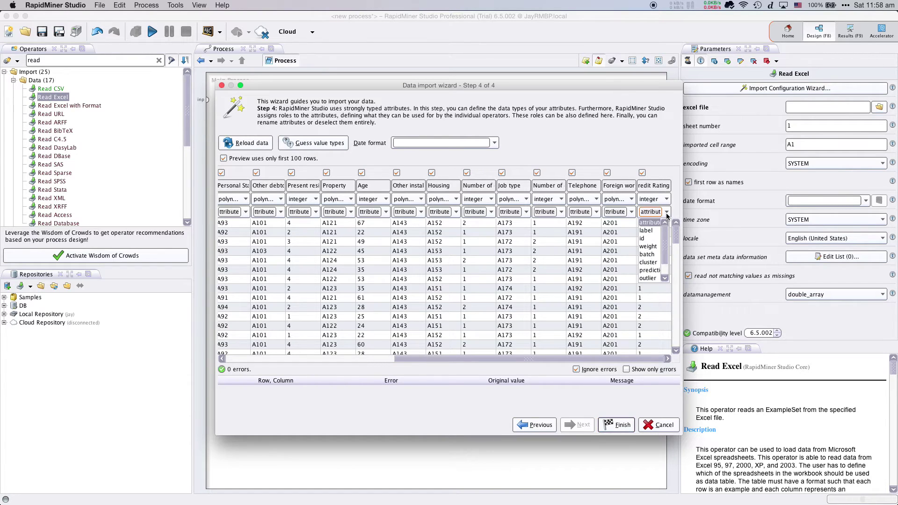
click(647, 231)
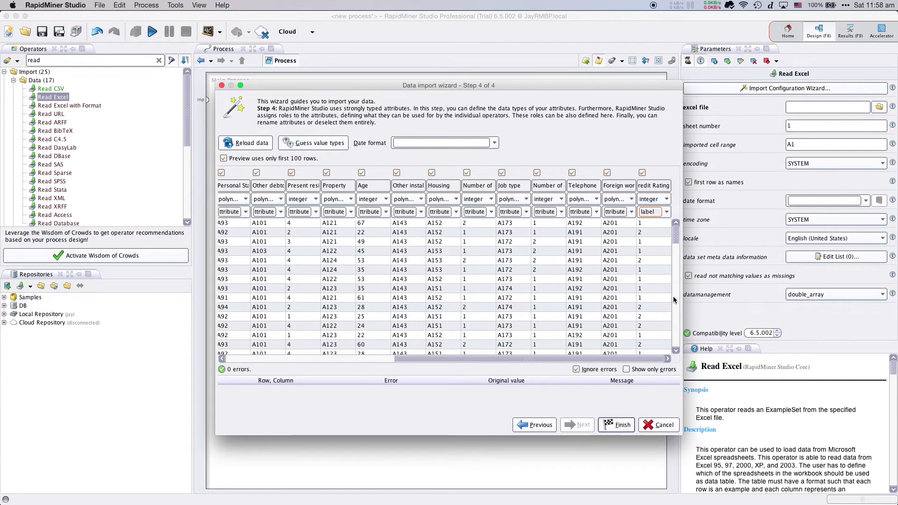
click(618, 421)
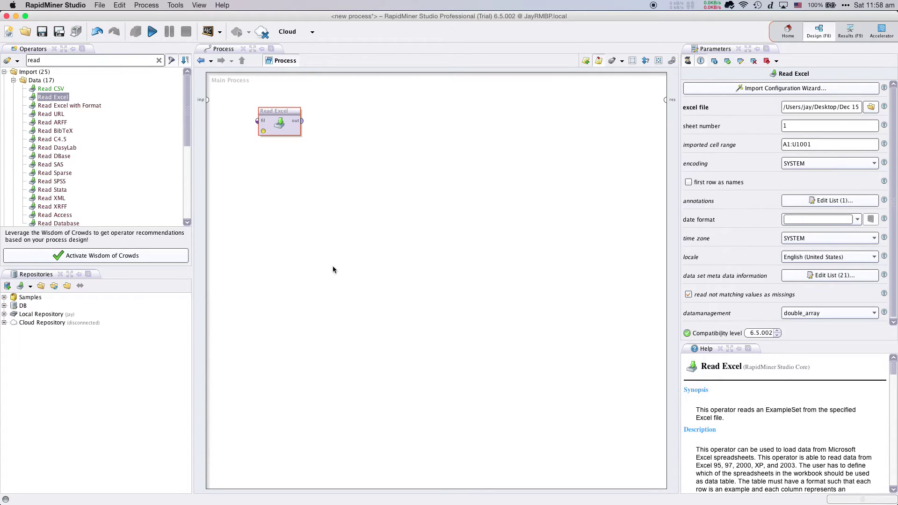
Step: Add a Read CSV operator and choose the german credit value-modification CSV from Dec 15 2014
drag(50, 88, 280, 161)
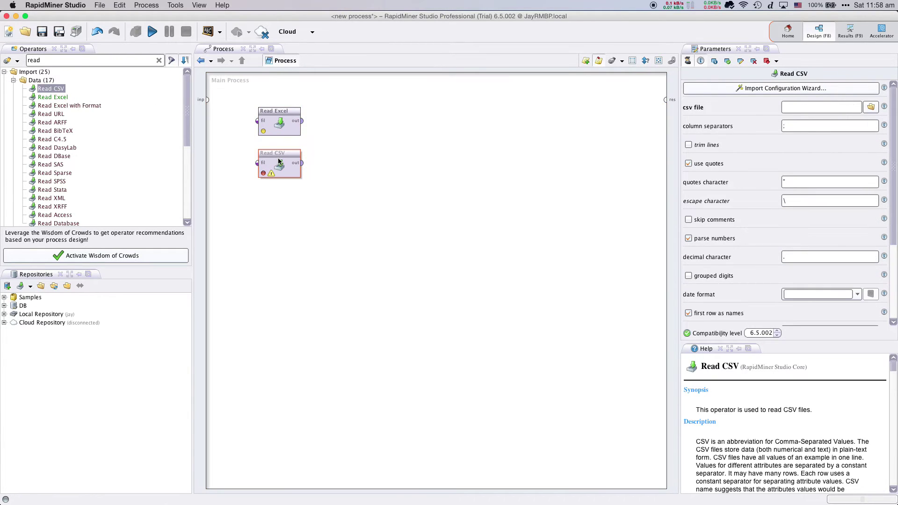
click(782, 89)
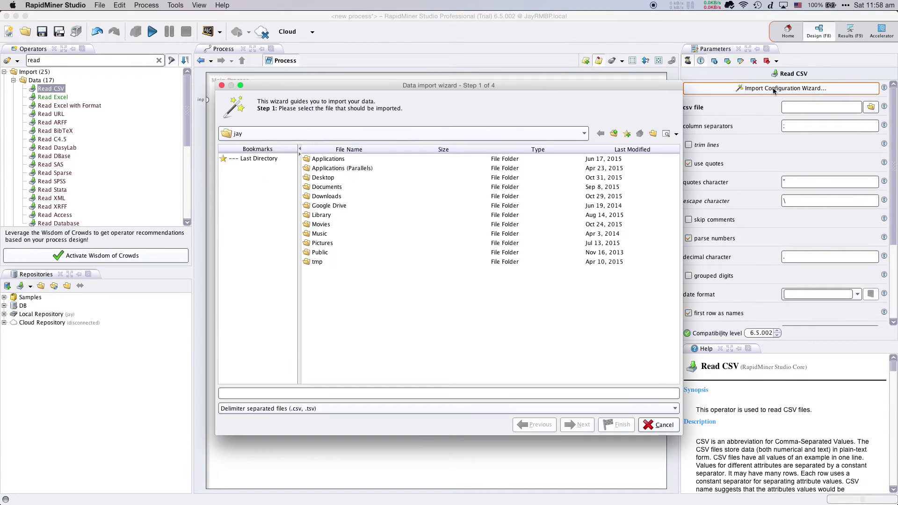
double_click(327, 178)
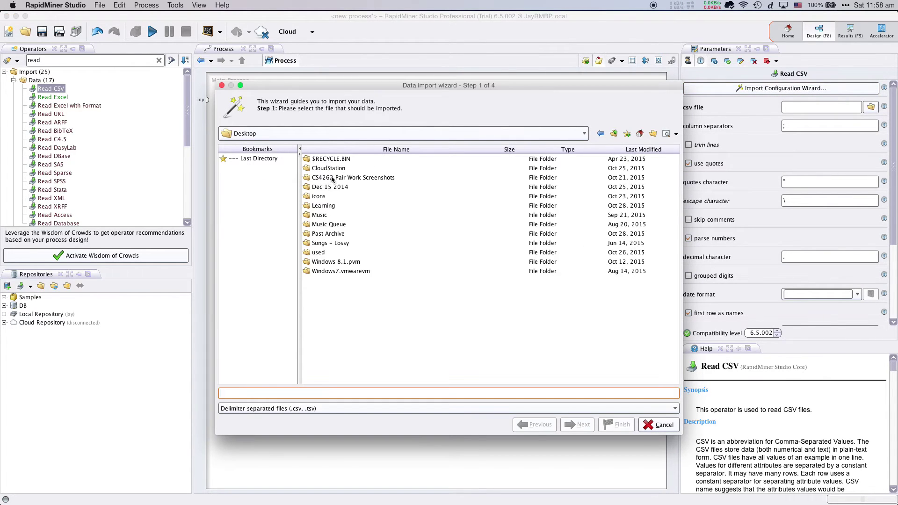
double_click(333, 188)
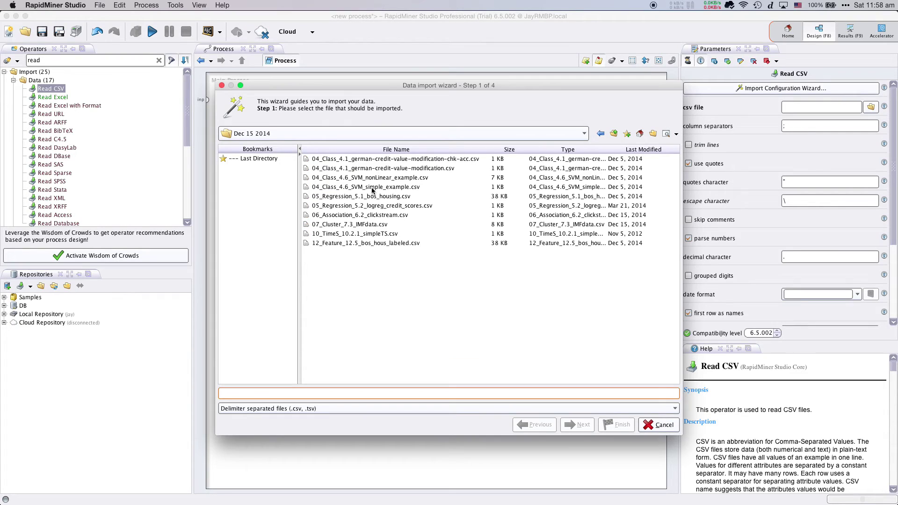
click(430, 168)
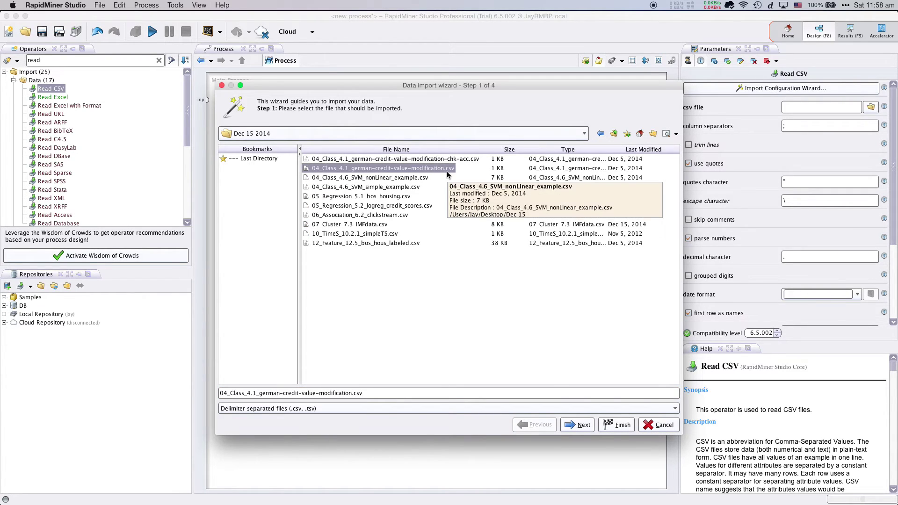
Step: Use comma column separation and finish importing the value-mapping CSV
click(575, 426)
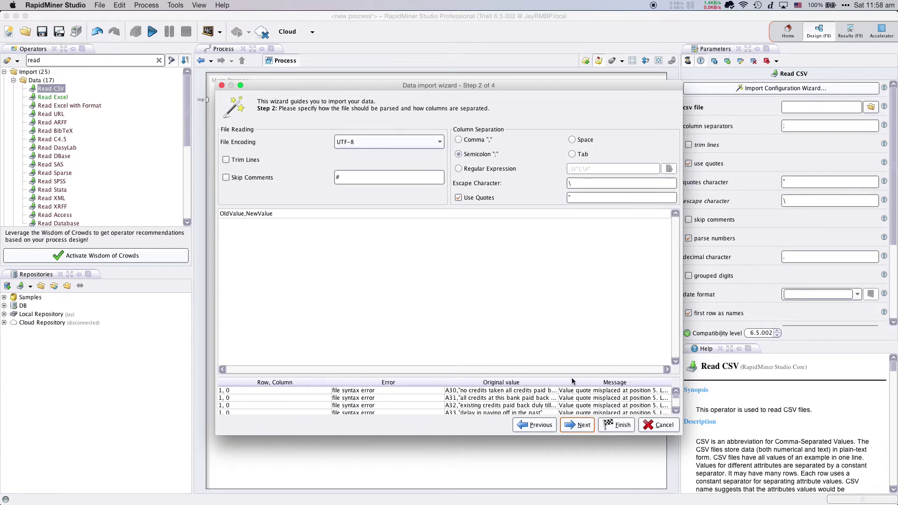
click(467, 140)
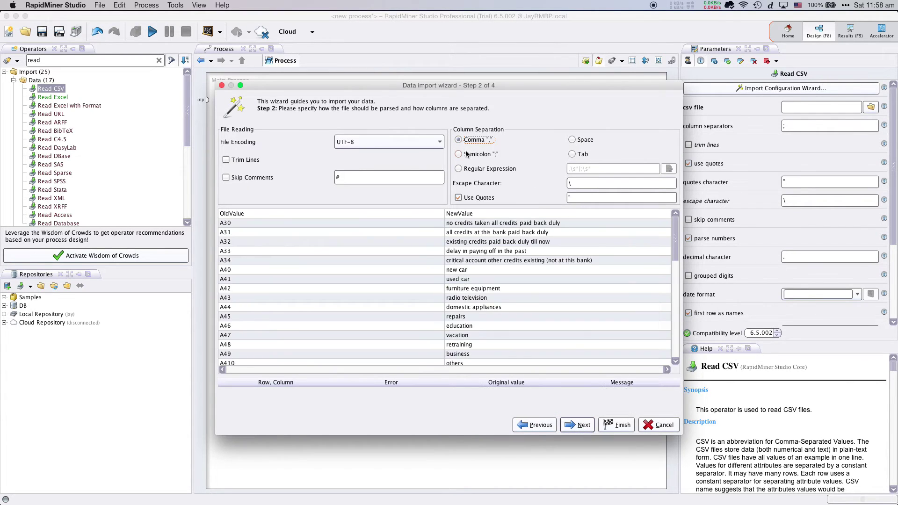
click(568, 423)
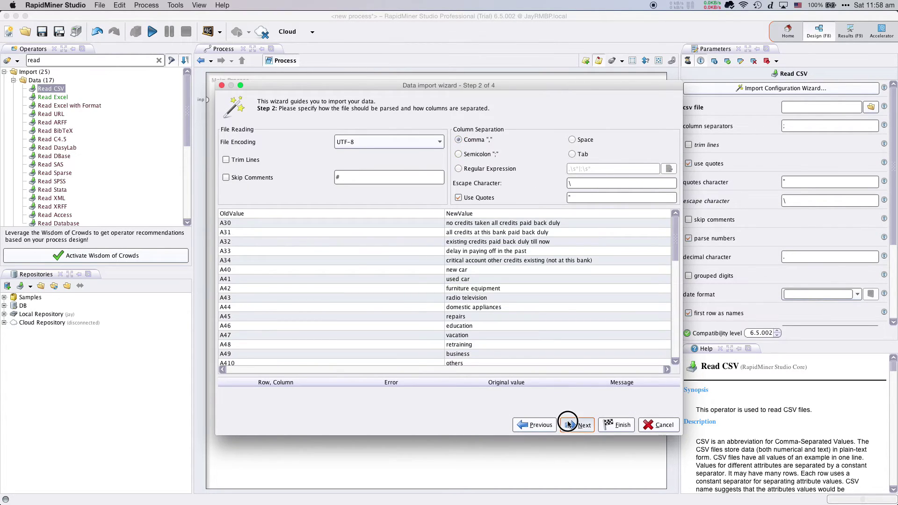
click(568, 424)
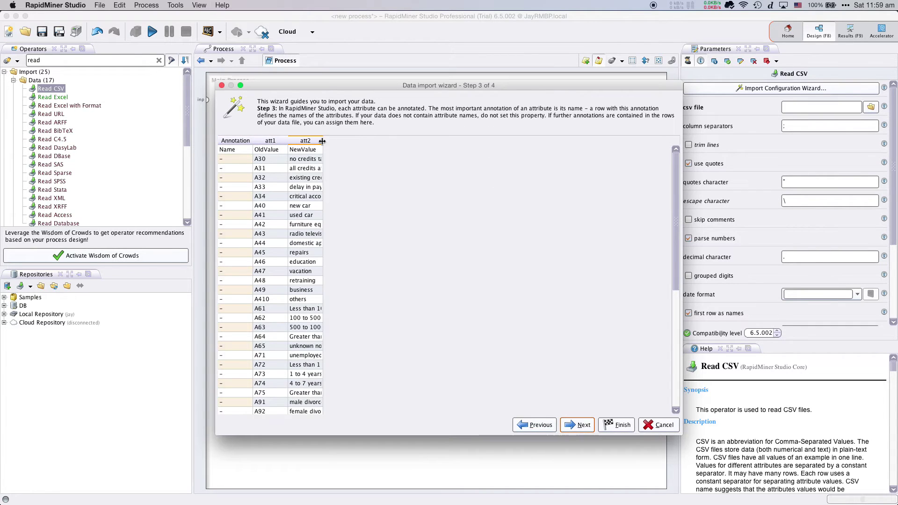
drag(322, 142, 354, 141)
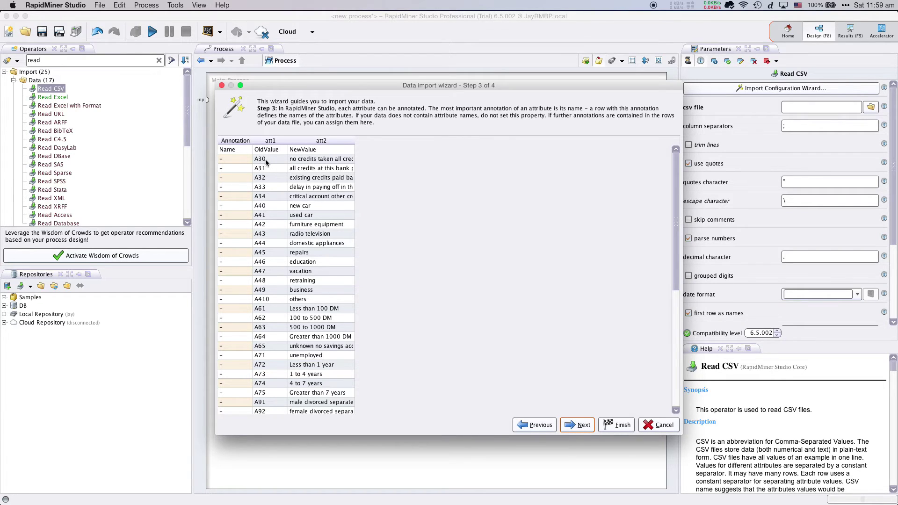
click(577, 425)
click(625, 426)
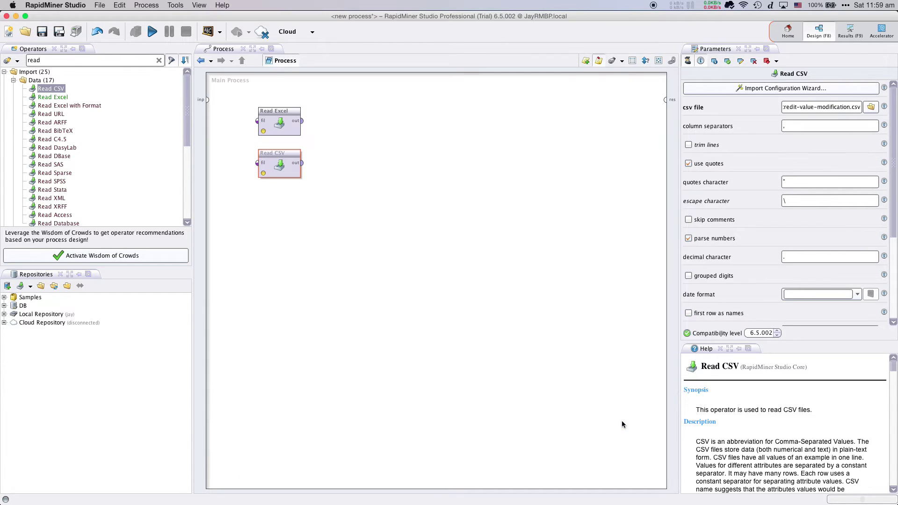
drag(51, 60, 3, 58)
Step: Add Replace (Dictionary) via a 'dict' search, with Read CSV feeding its dic port
text(dict)
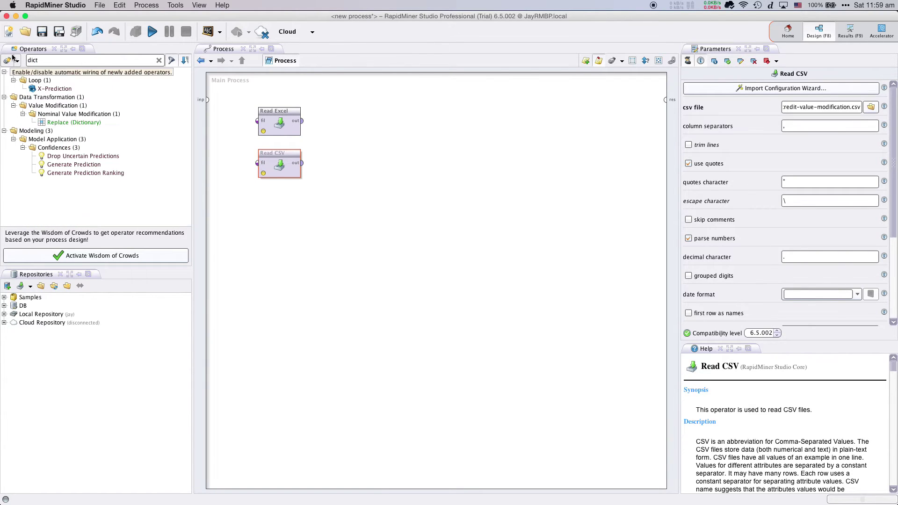
drag(70, 122, 320, 121)
drag(302, 163, 320, 137)
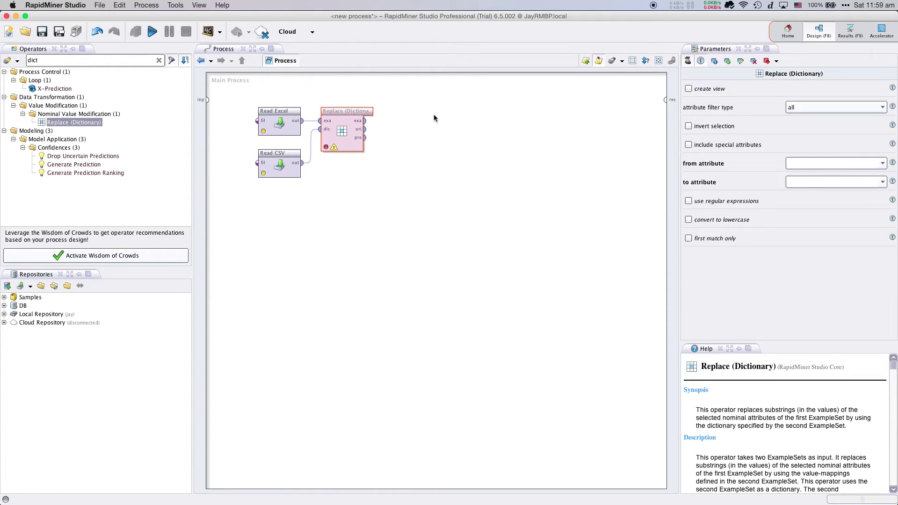
Step: Set the from attribute to OldValue and the to attribute to NewValue
click(882, 164)
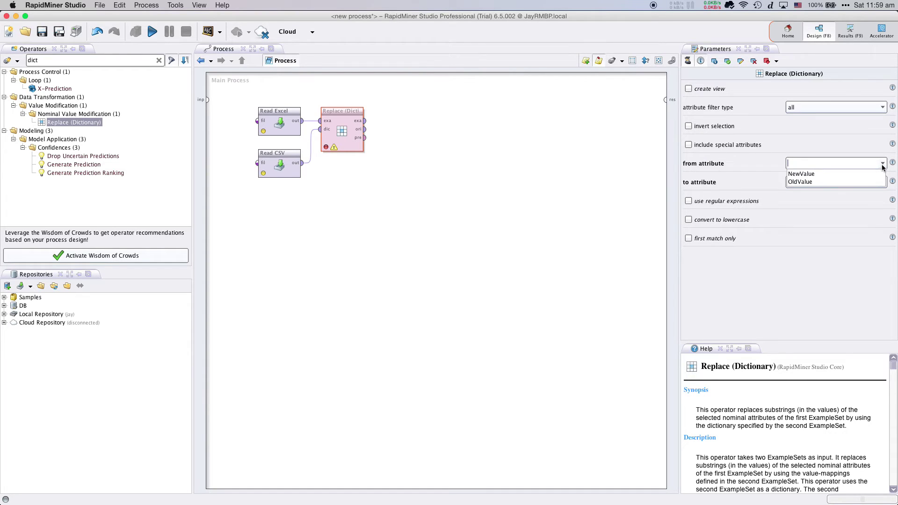
click(852, 179)
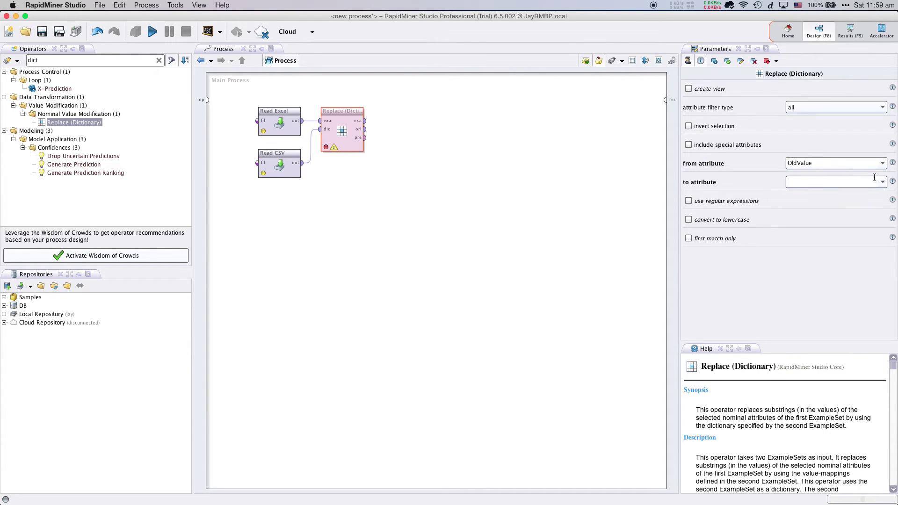
click(882, 182)
click(862, 186)
click(365, 120)
Step: Wire the replaced data to res, run, and widen Credit Rating to check the descriptive values
click(667, 101)
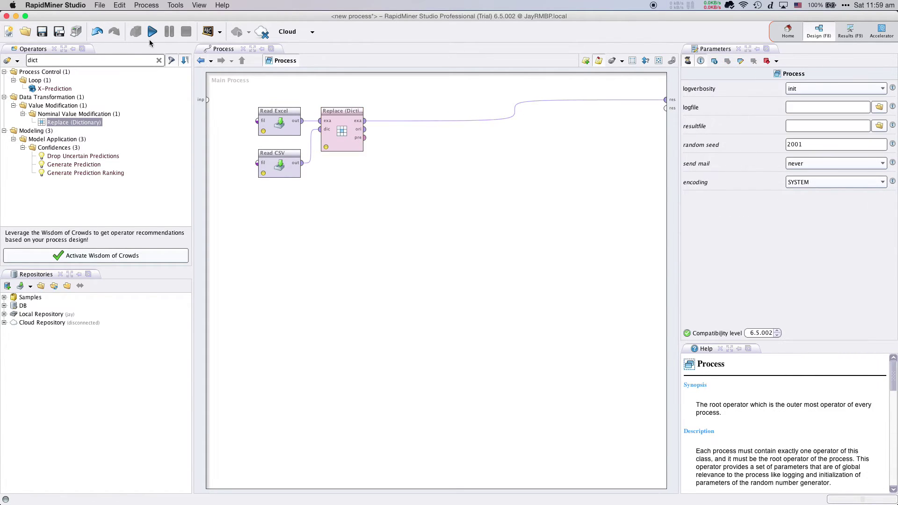
click(153, 31)
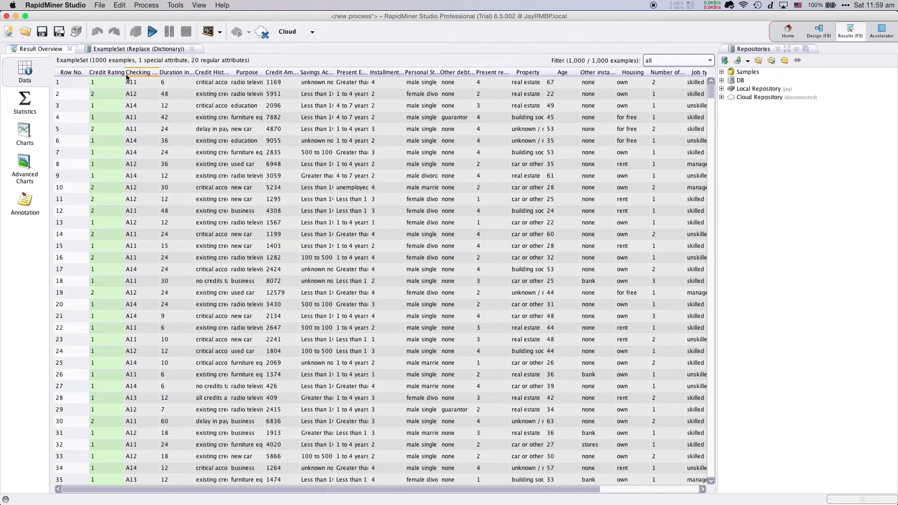
drag(124, 72, 152, 72)
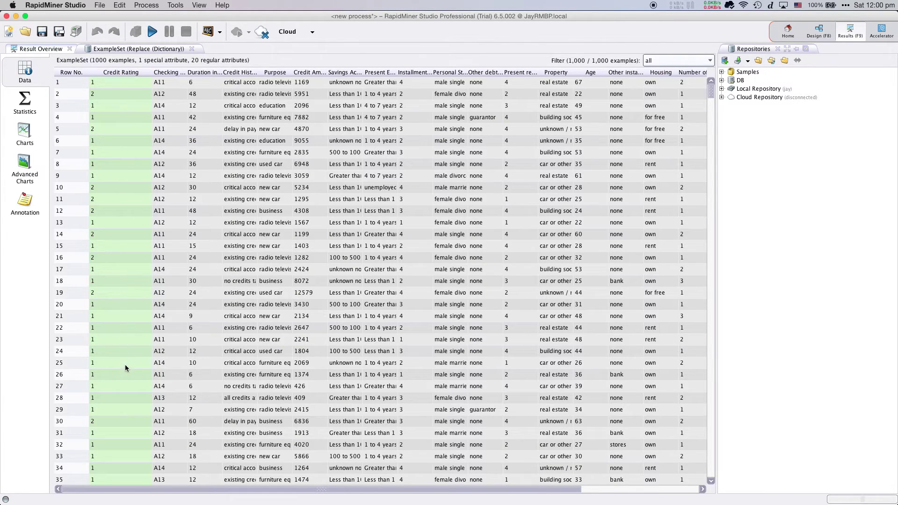
Step: Delete Replace's link to the results and wire a new Numerical to Binominal operator after Replace
click(818, 31)
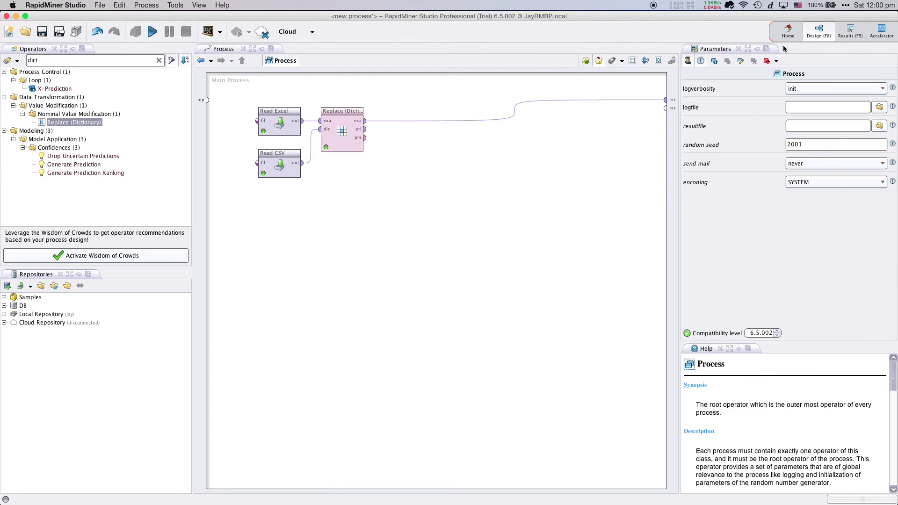
click(491, 118)
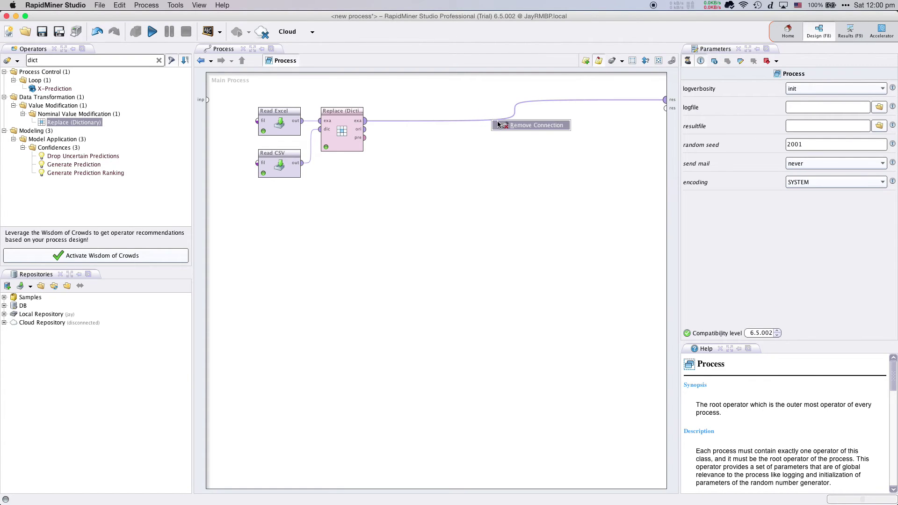
key(Delete)
double_click(95, 60)
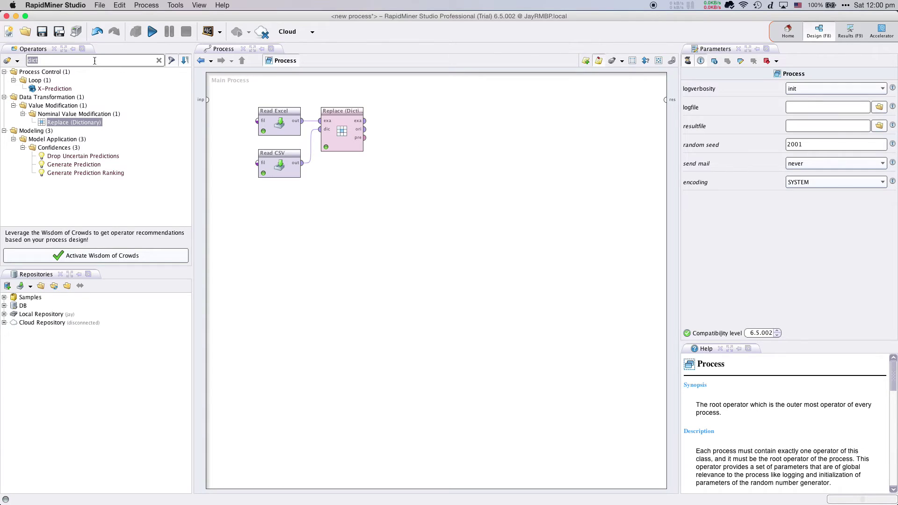
text(num)
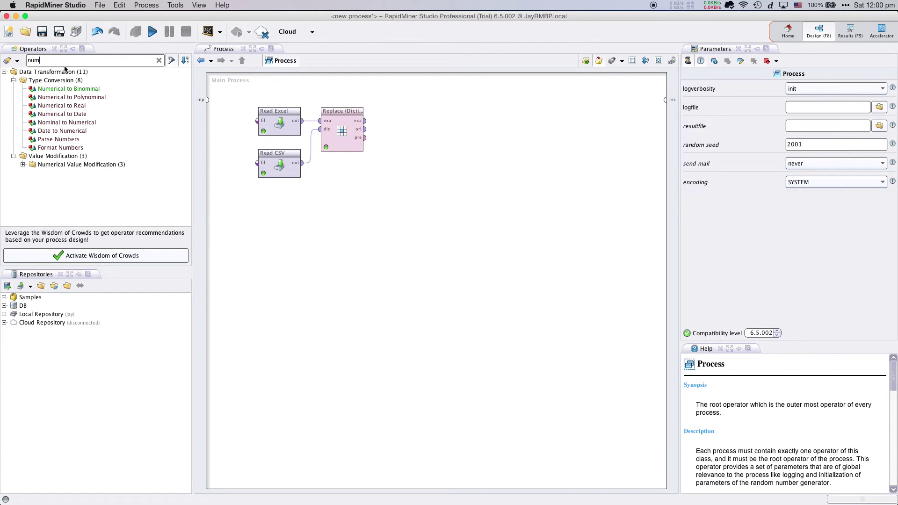
drag(53, 89, 418, 121)
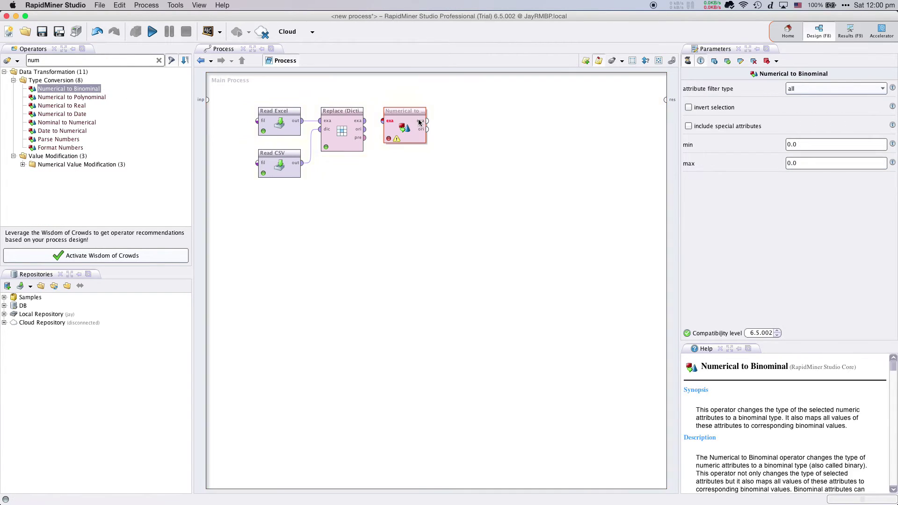
click(367, 123)
click(382, 122)
Step: Configure Numerical to Binominal: include special attributes, single attribute Credit Rating, min and max 2.0
click(712, 129)
click(821, 88)
click(815, 104)
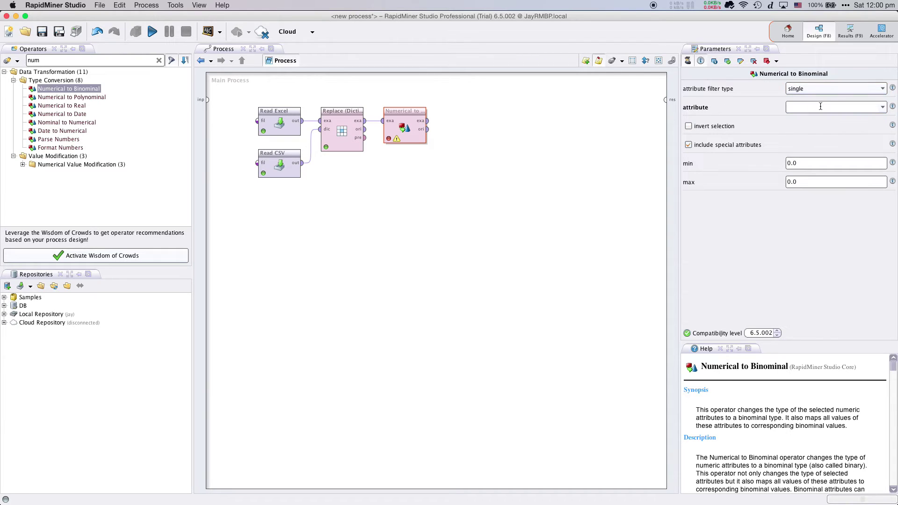
click(887, 108)
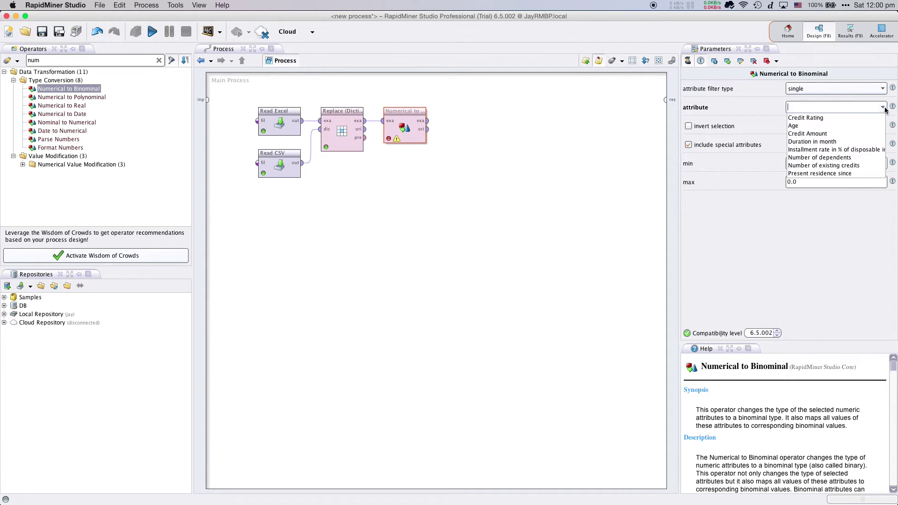
click(845, 123)
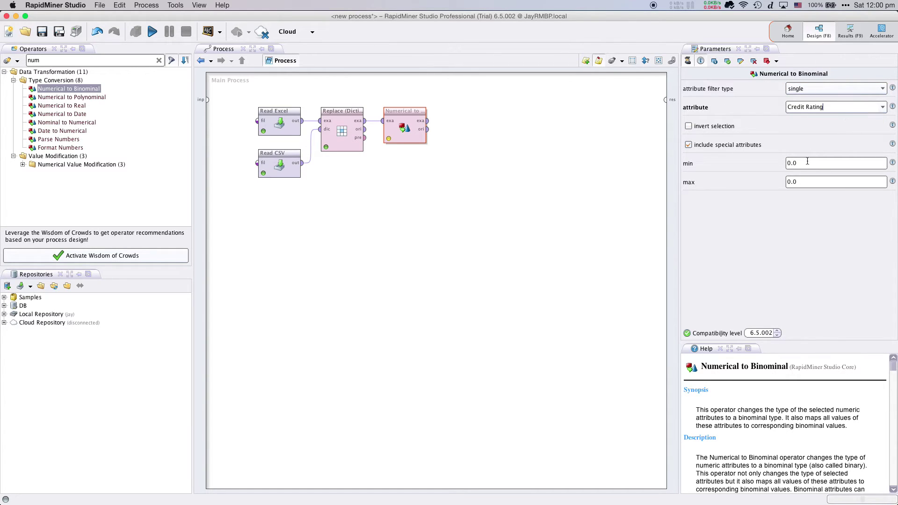
click(771, 159)
text(2.0)
click(781, 182)
key(BackSpace)
key(BackSpace)
key(BackSpace)
text(2.0)
click(825, 165)
click(808, 184)
Step: Wire a Rename operator after Numerical to Binominal and choose Credit Rating as the attribute to rename
double_click(45, 60)
text(rename)
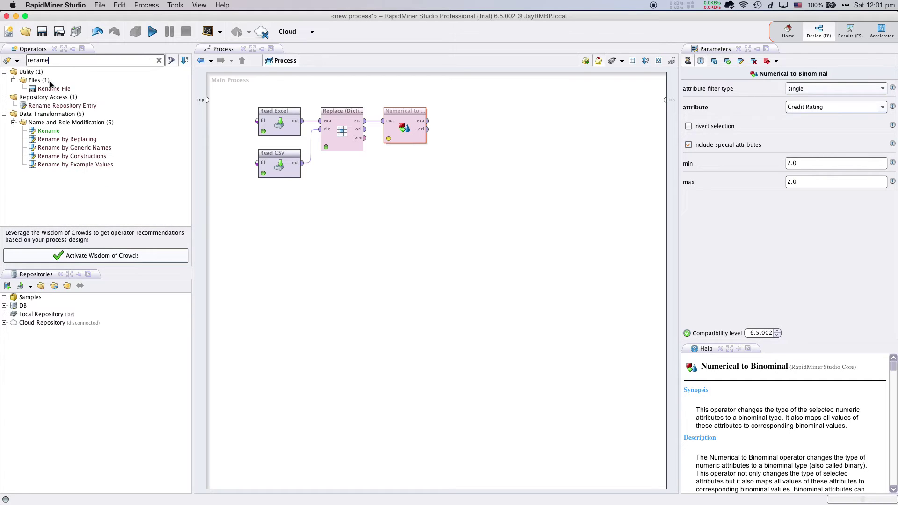
drag(49, 132, 489, 123)
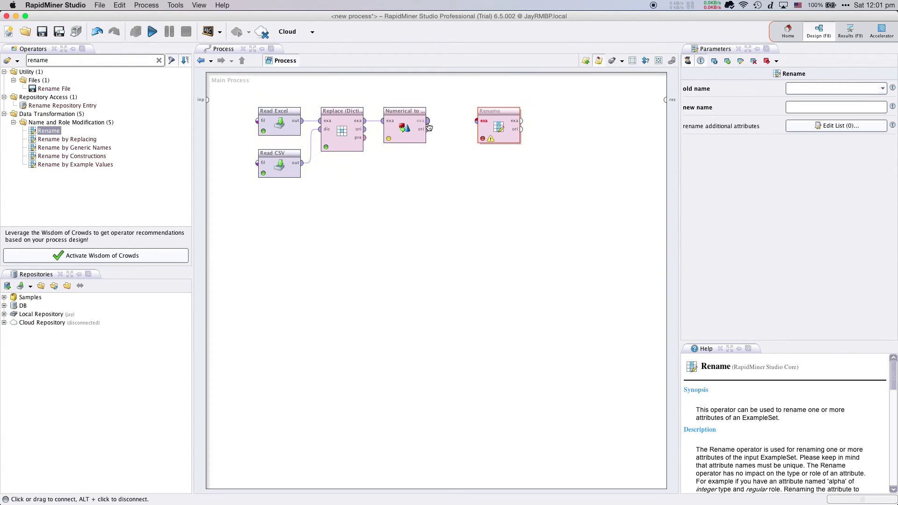
drag(428, 121, 665, 100)
click(507, 114)
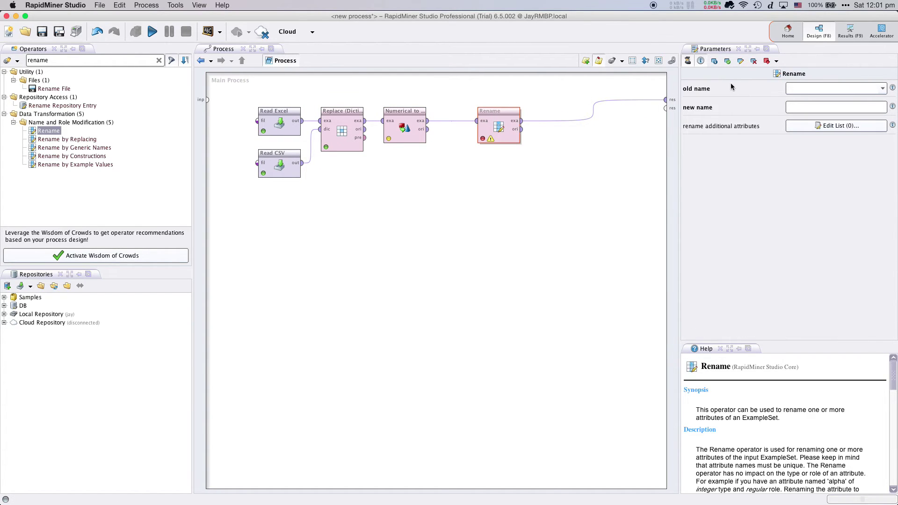
click(882, 89)
click(860, 99)
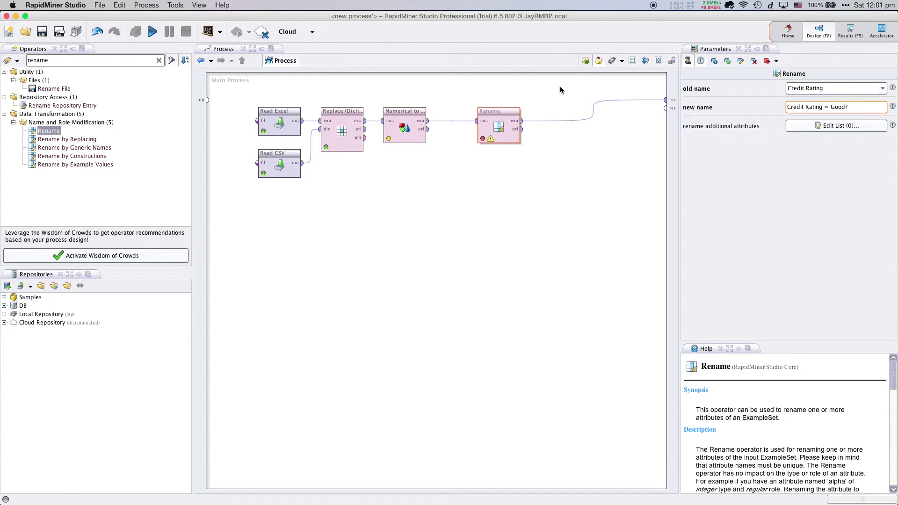
Step: Run the process, widen the Credit Rating = Good? column to check its true/false values, then go back to Design
click(151, 32)
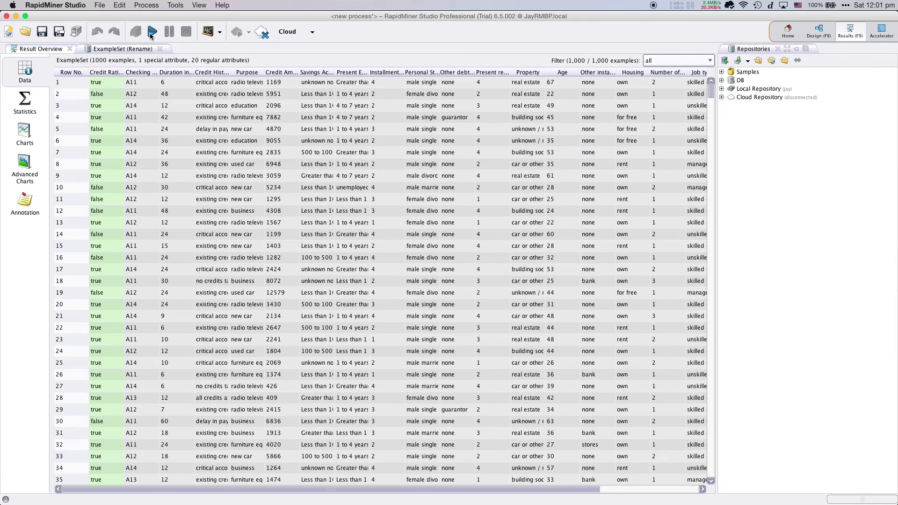
drag(125, 74, 157, 74)
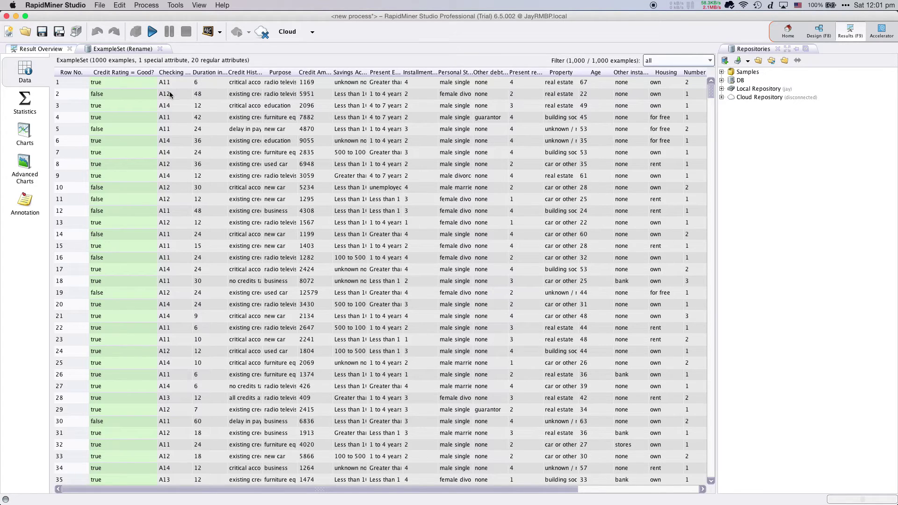
click(822, 35)
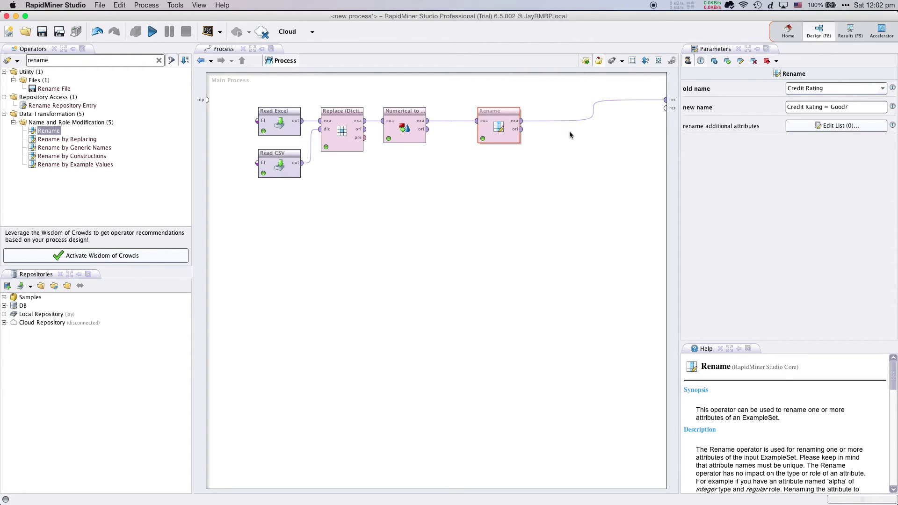
Step: Replace Rename's result link with a Split Validation operator fed by the renamed data
click(568, 121)
key(Delete)
double_click(52, 59)
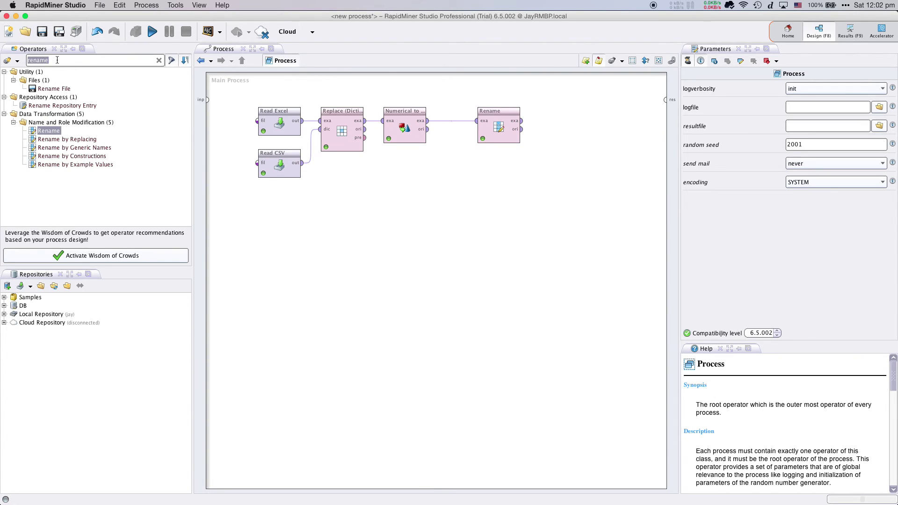
text(split v)
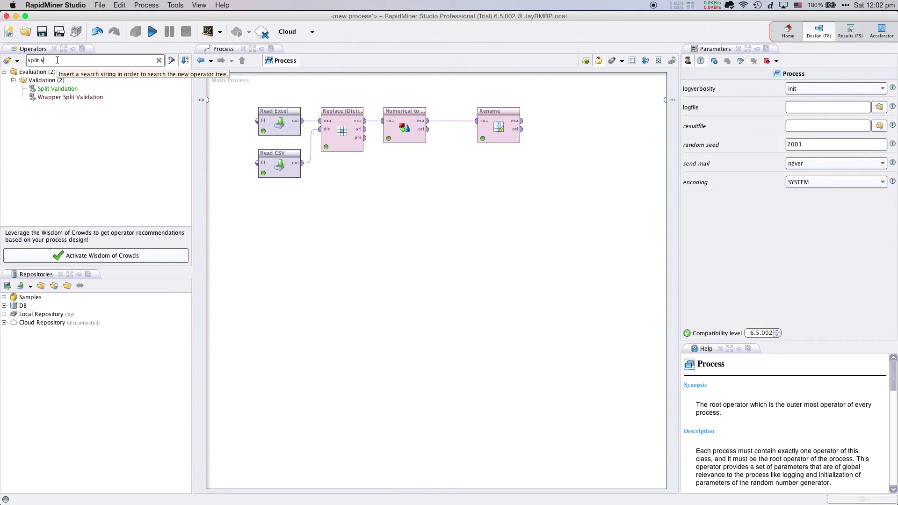
drag(55, 88, 509, 201)
drag(521, 121, 476, 208)
click(521, 205)
Step: Route the validation's model and performance outputs to the process results
click(665, 100)
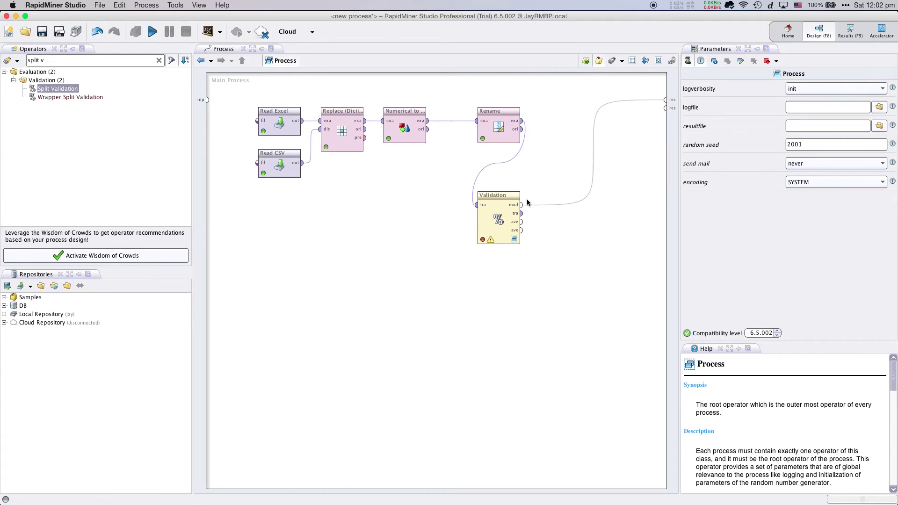
click(522, 226)
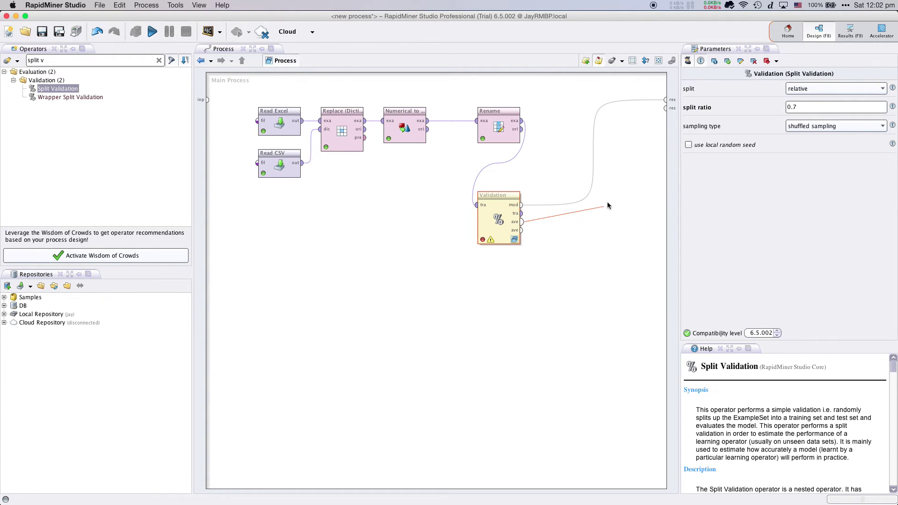
click(666, 108)
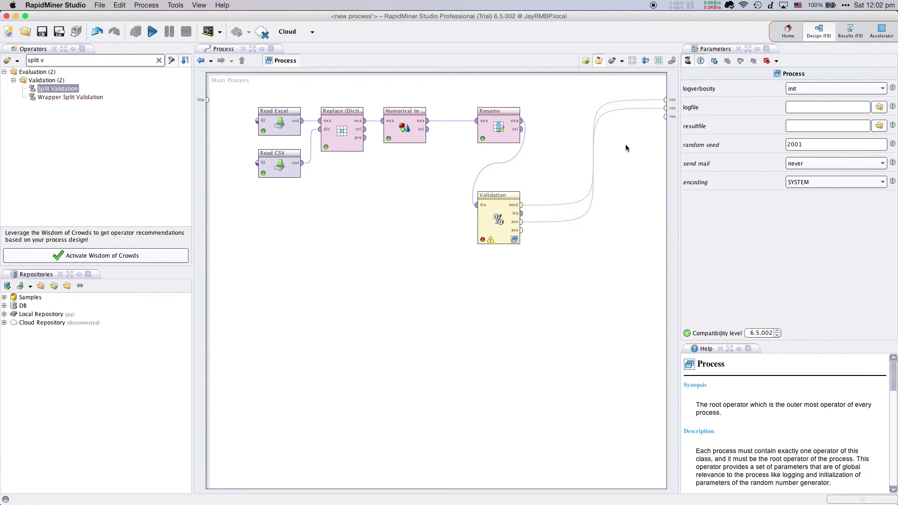
click(503, 199)
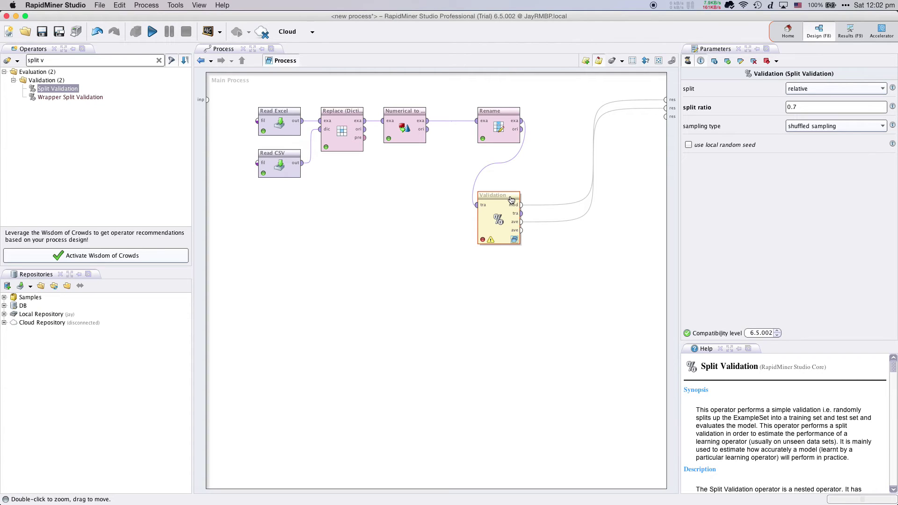
Step: Inside the Validation's Training side, add a Decision Tree fed by the training data, with its model passed out
double_click(513, 197)
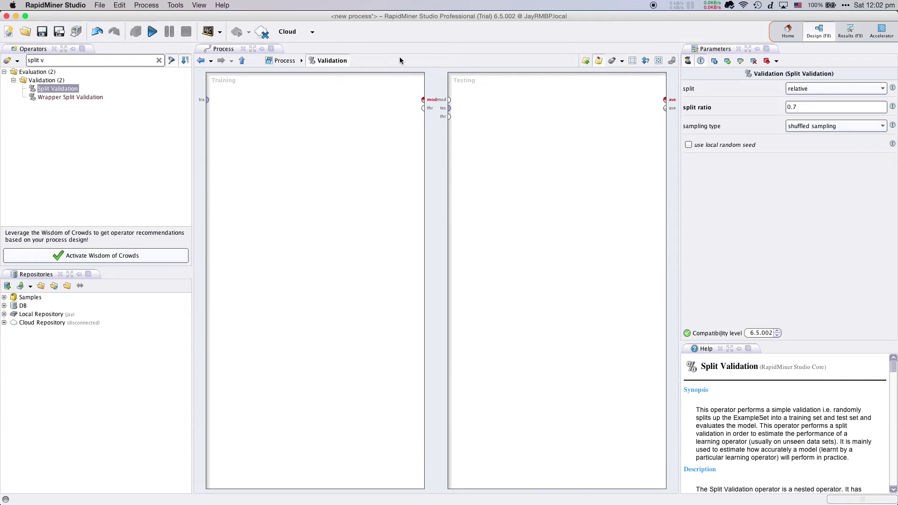
click(159, 61)
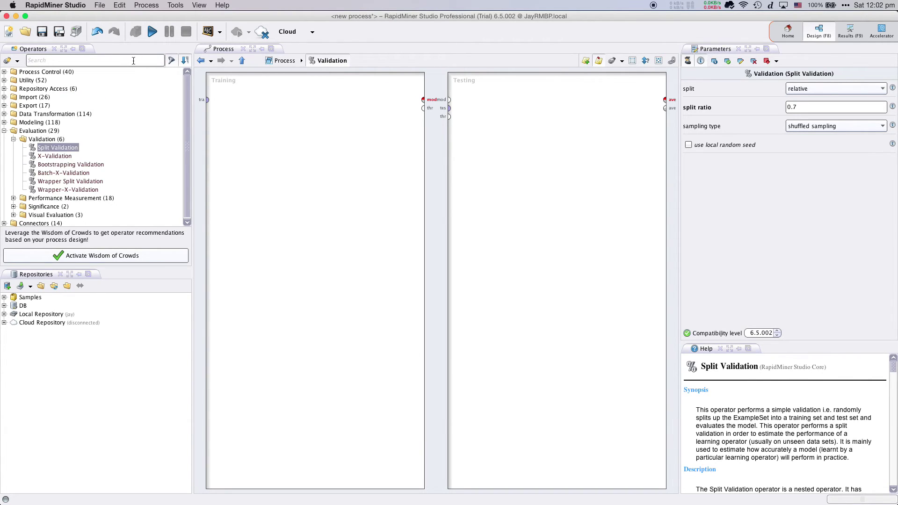
text(decisio)
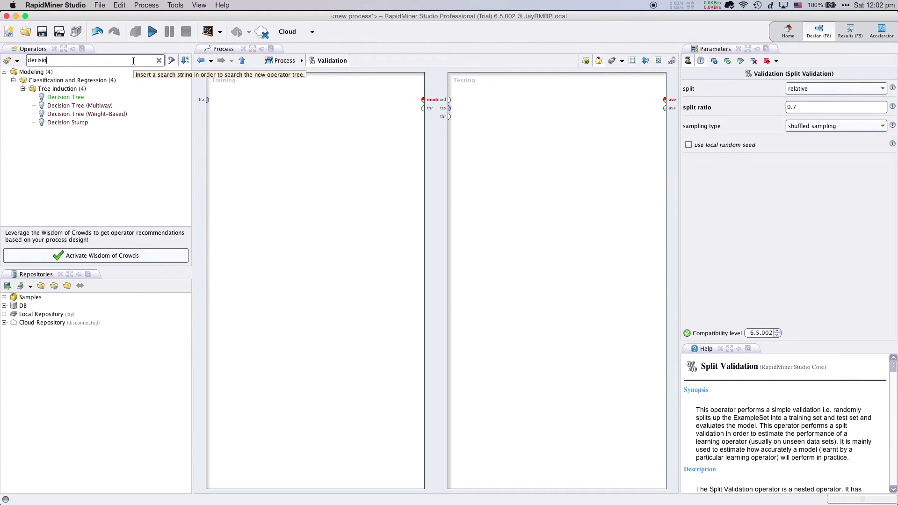
drag(58, 97, 262, 97)
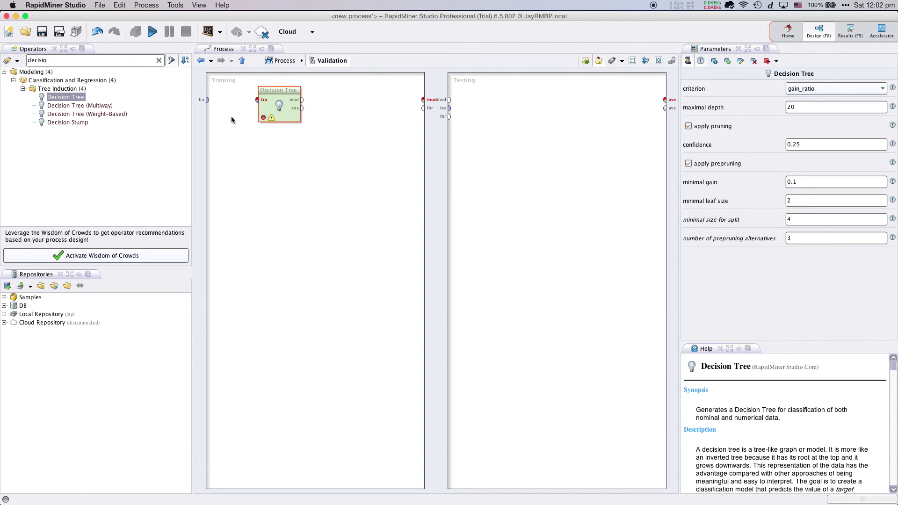
click(208, 101)
click(257, 100)
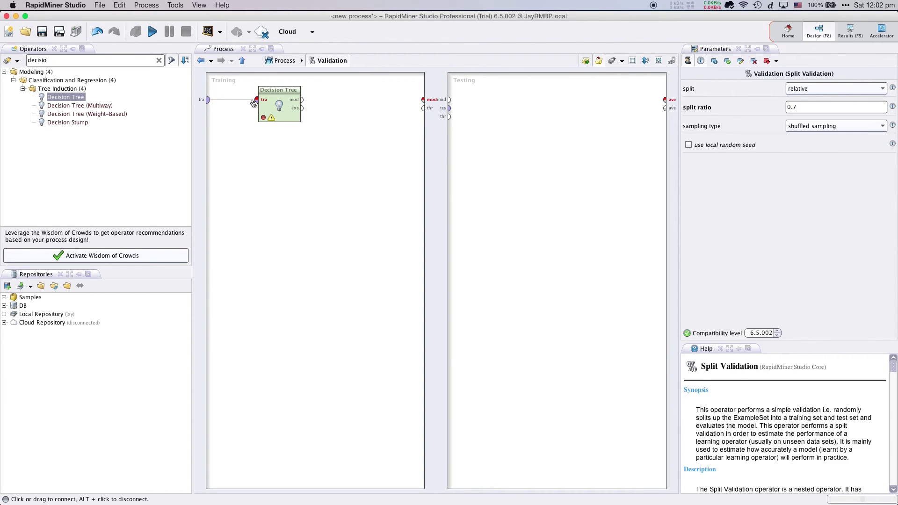
click(302, 100)
click(423, 100)
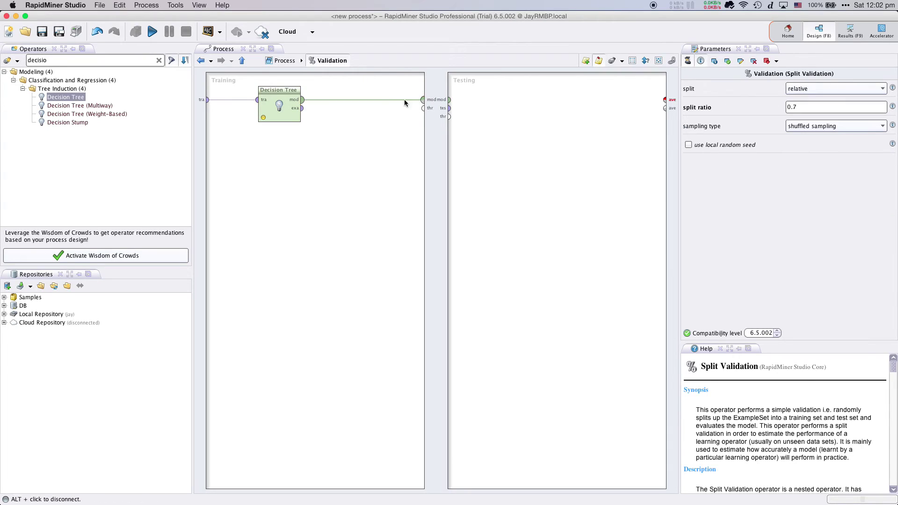
Step: Set the Decision Tree's splitting criterion to gini_index
click(275, 94)
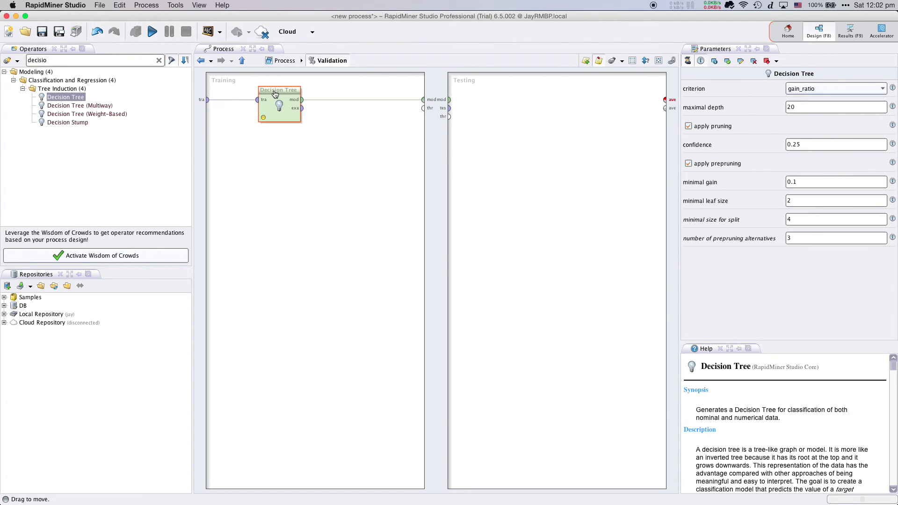
click(839, 88)
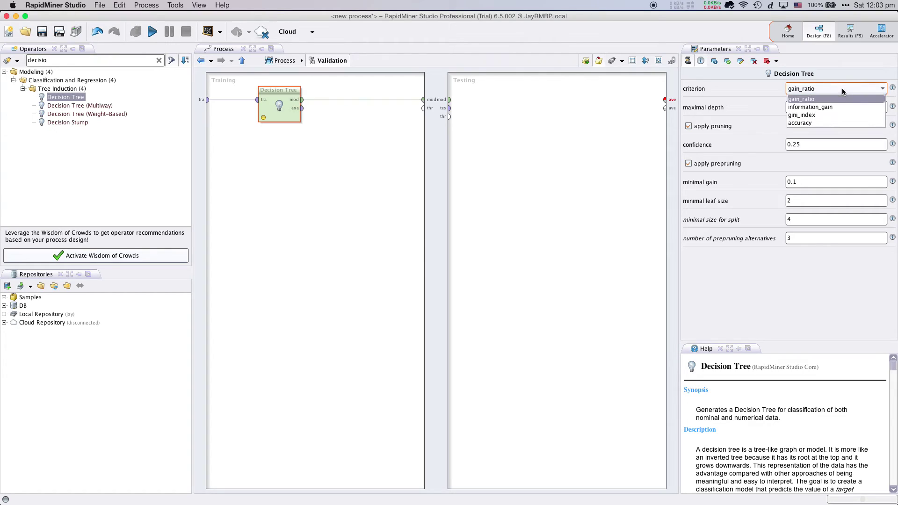
click(821, 115)
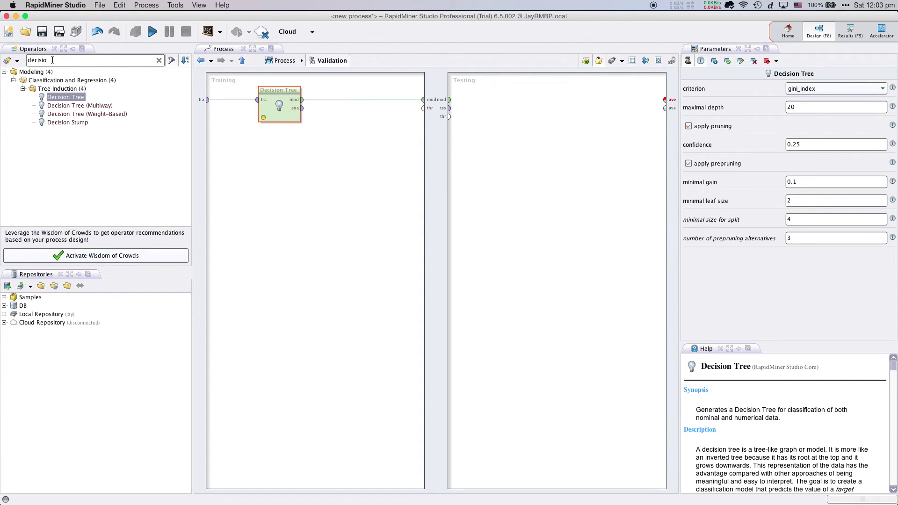
click(6, 58)
Step: Place Apply Model and Performance on the Testing side, wiring Performance's result to the averaged output
text(apply)
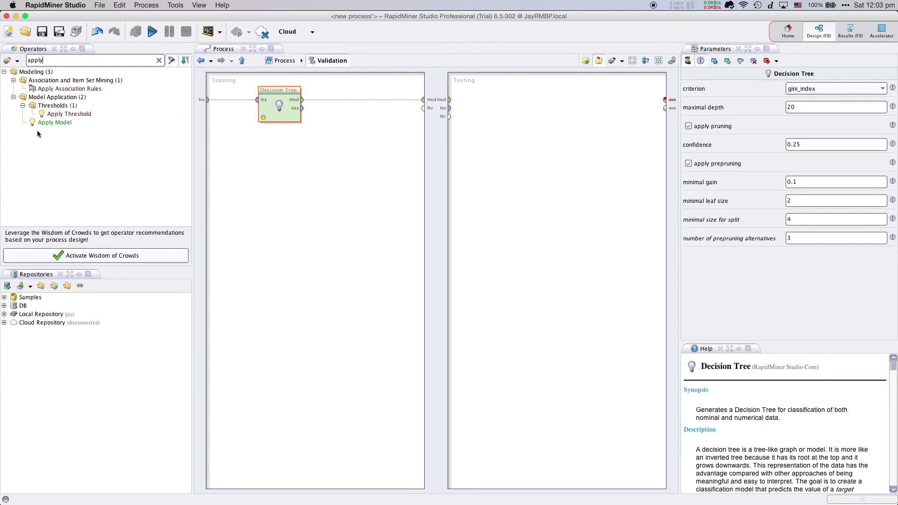
drag(43, 123, 467, 109)
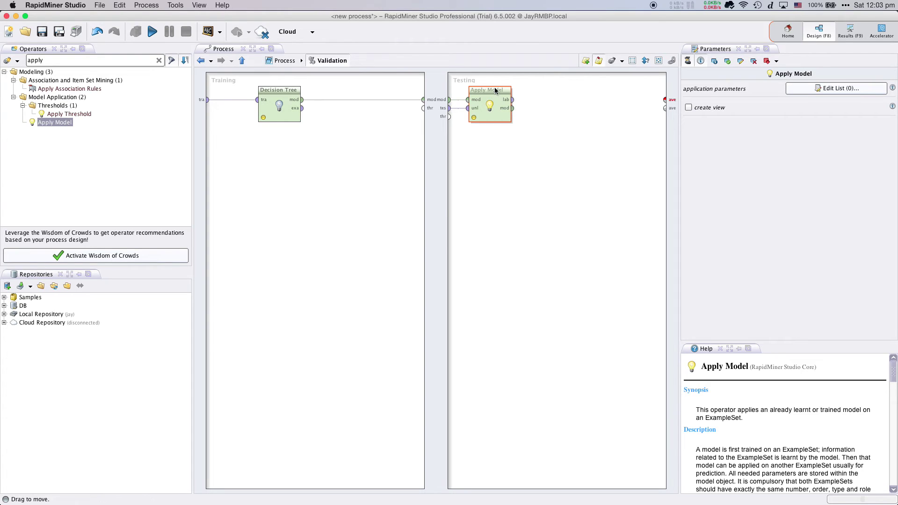
double_click(74, 60)
text(pre)
key(BackSpace)
key(BackSpace)
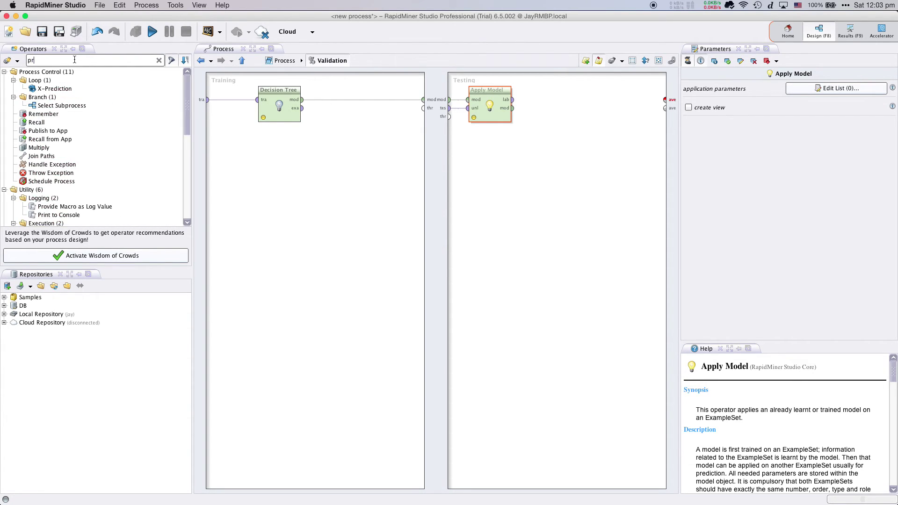
text(er)
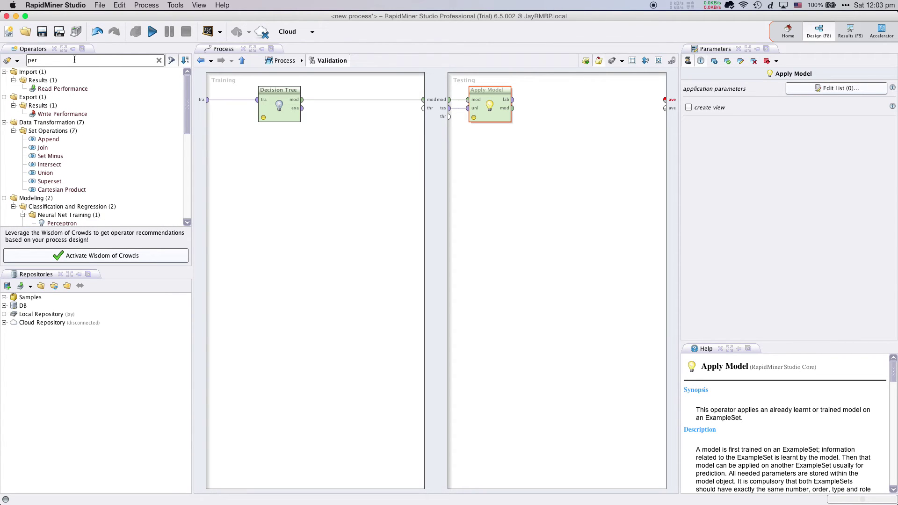
drag(186, 90, 177, 177)
drag(55, 181, 662, 99)
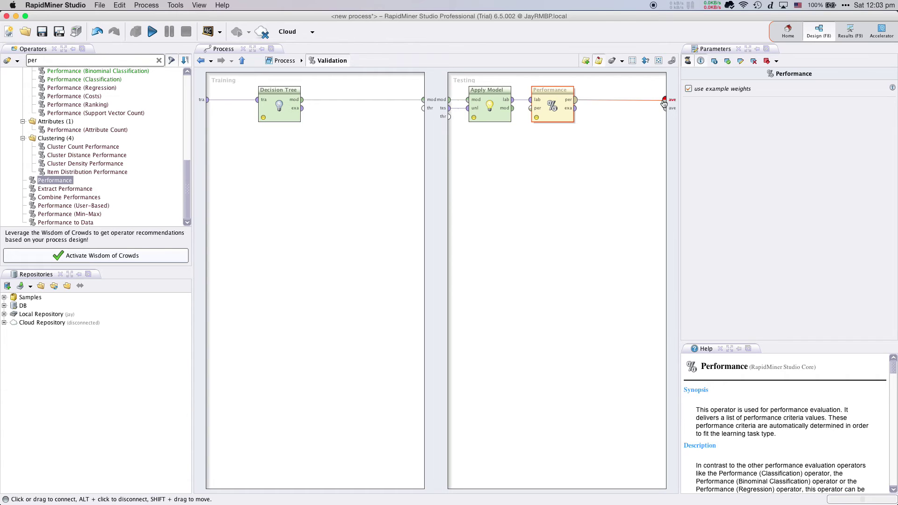
click(661, 100)
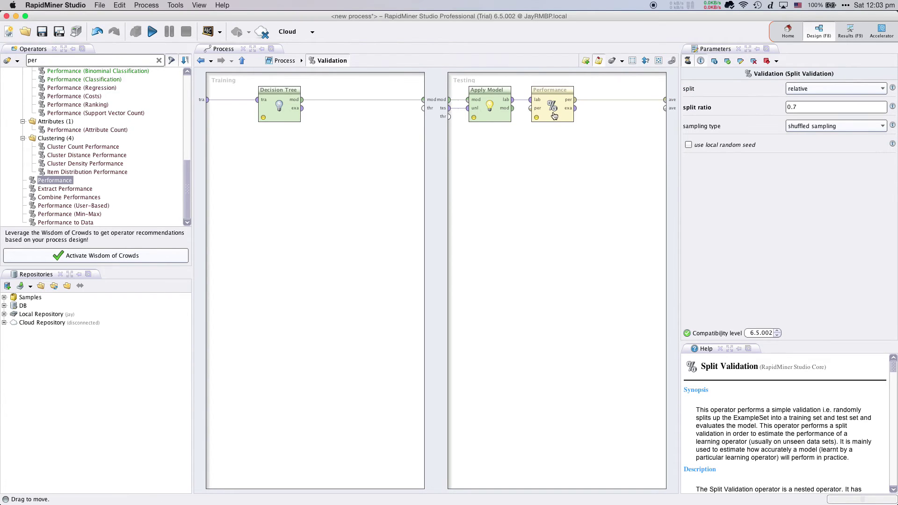
click(560, 97)
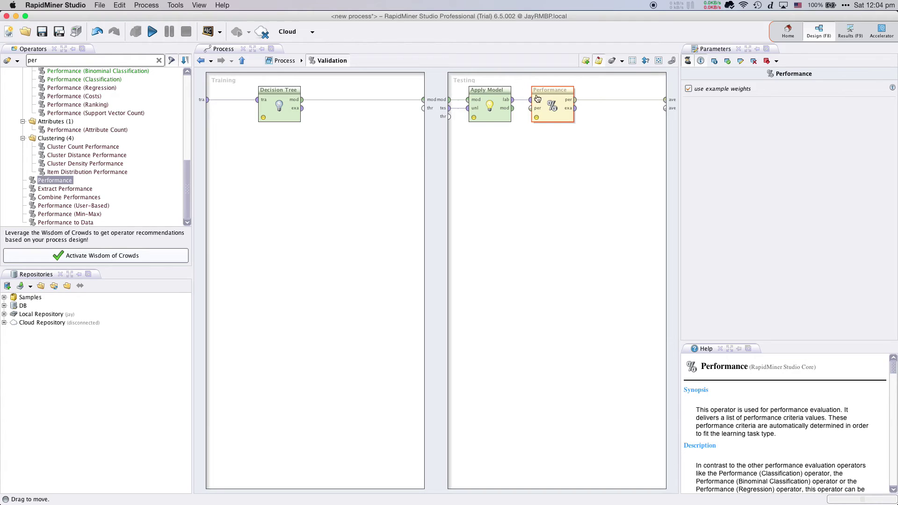
Step: Back in the main process, change the Validation's split ratio from 0.7 to 0.9 and choose stratified sampling
click(288, 64)
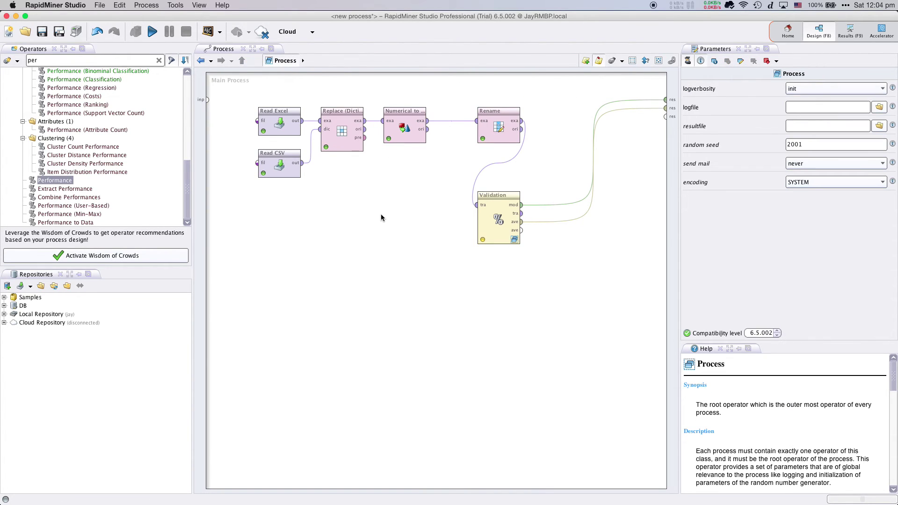
click(495, 200)
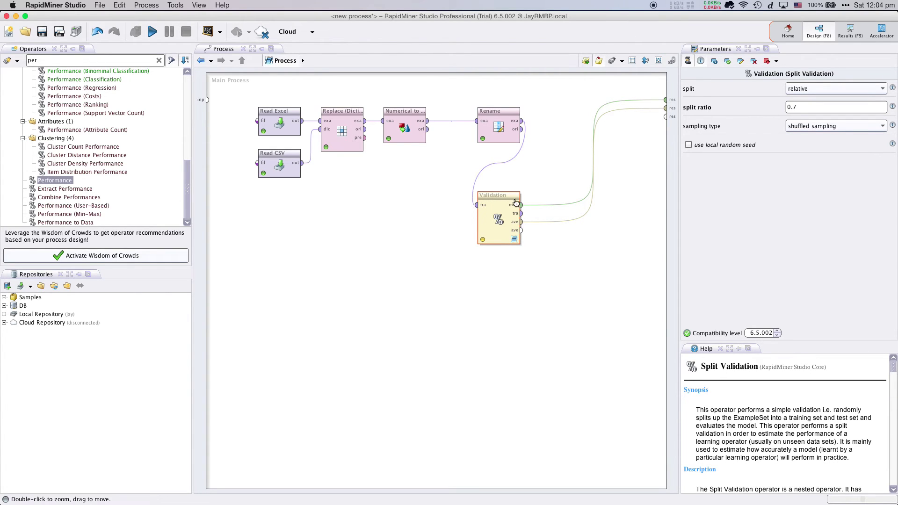
click(802, 106)
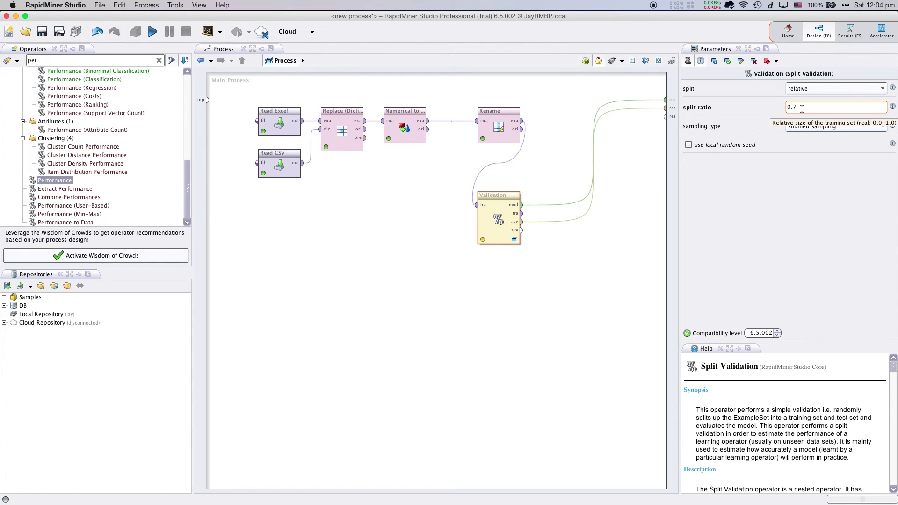
key(BackSpace)
text(9)
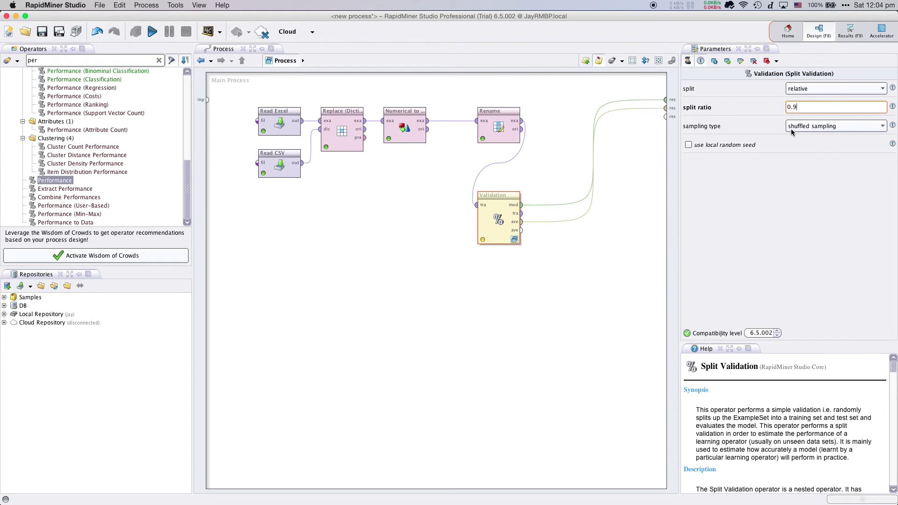
click(821, 126)
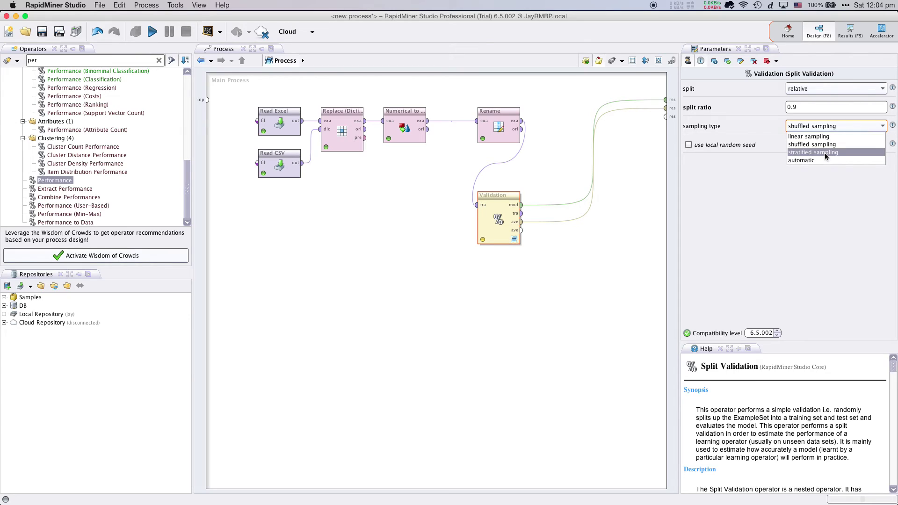
click(824, 153)
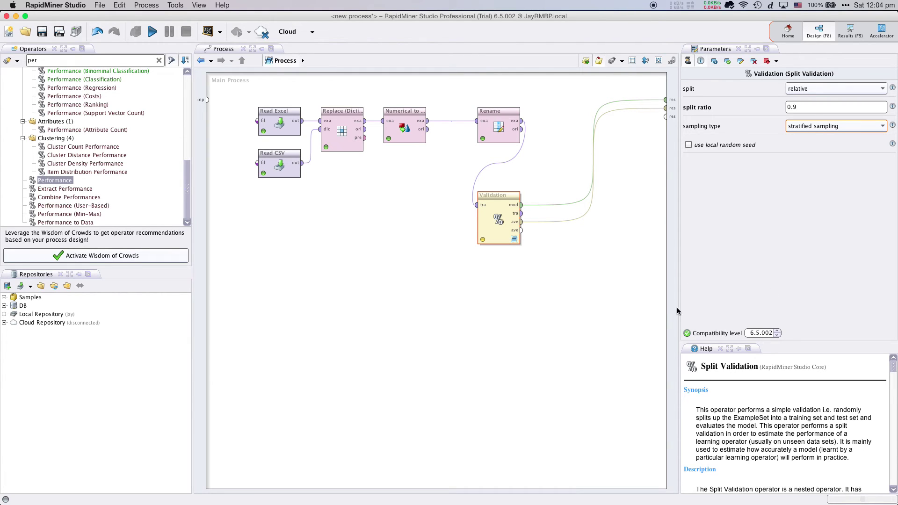
Step: Run the process and compare the precision, recall and 67.00% accuracy figures in the PerformanceVector
click(149, 33)
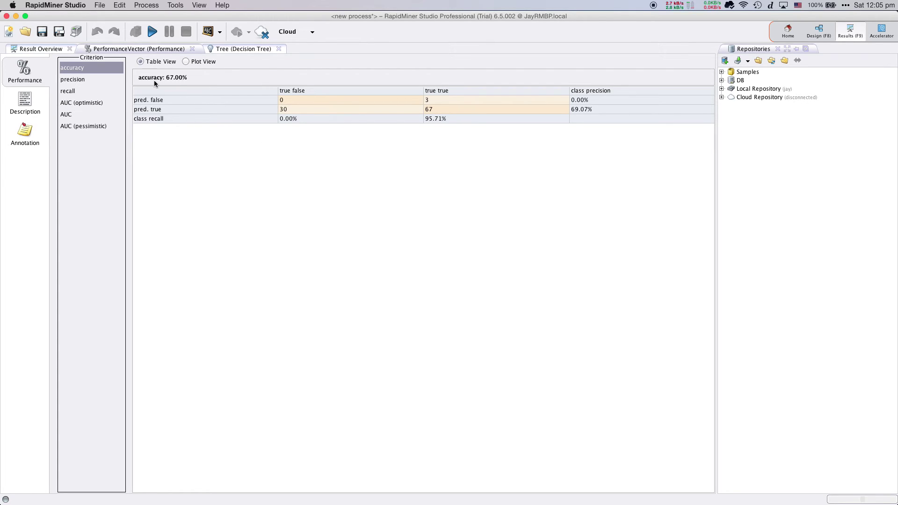
click(105, 80)
click(111, 92)
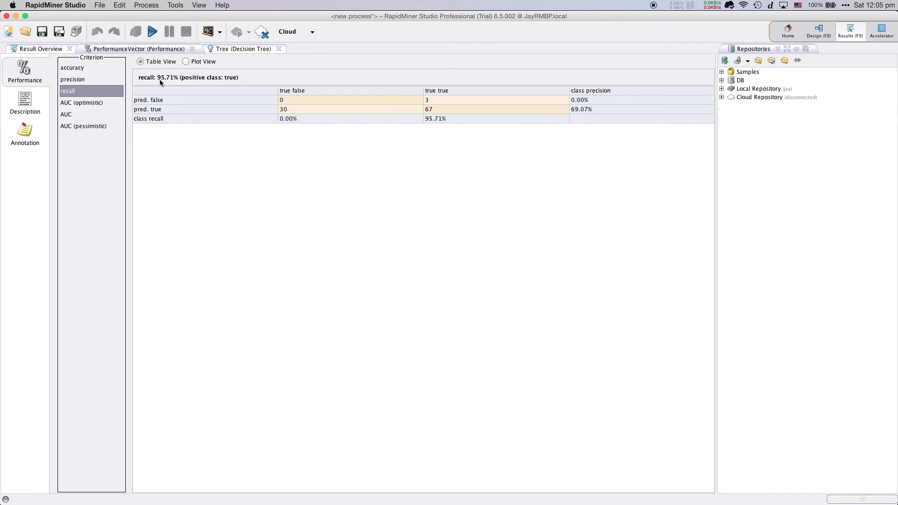
click(105, 69)
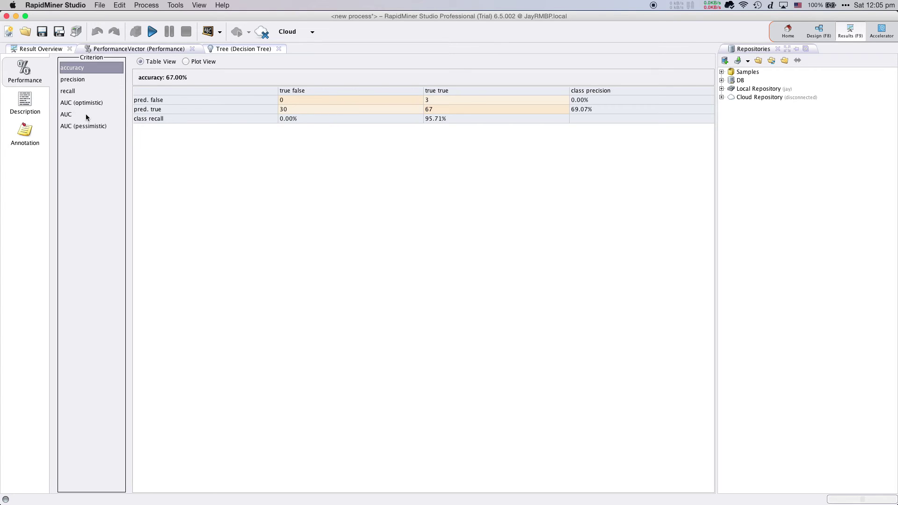
Step: Open the Tree (Decision Tree) result tab to view the tree rooted at Checking Account Status
click(228, 51)
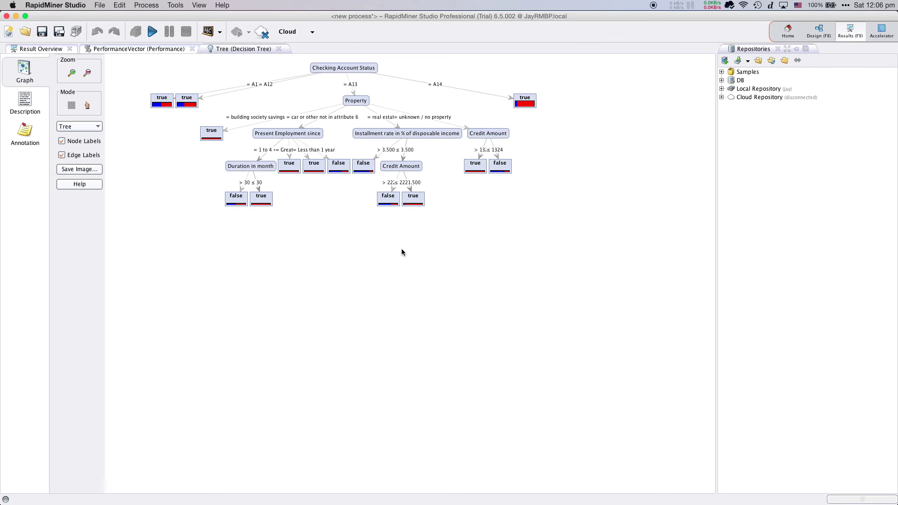
Step: Use Save Process as to store the process as 'decisiontree' under Local Repository/processes
click(100, 5)
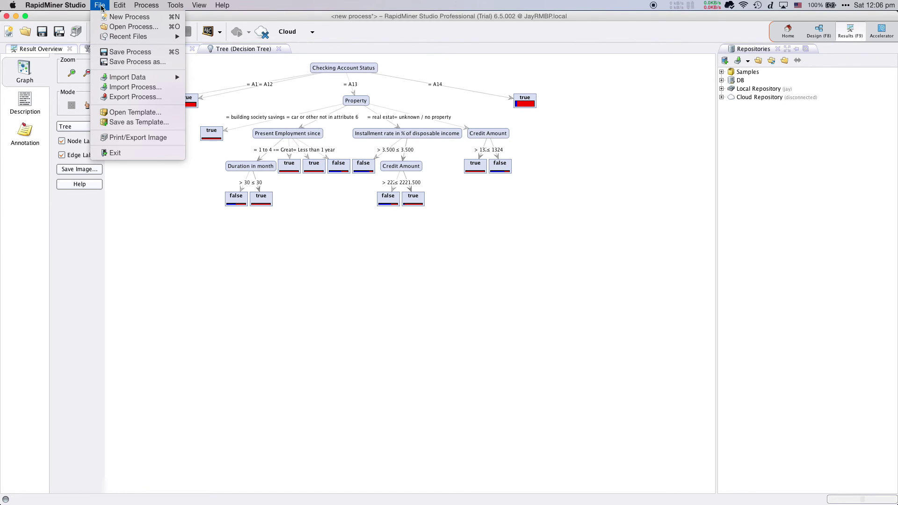
click(136, 52)
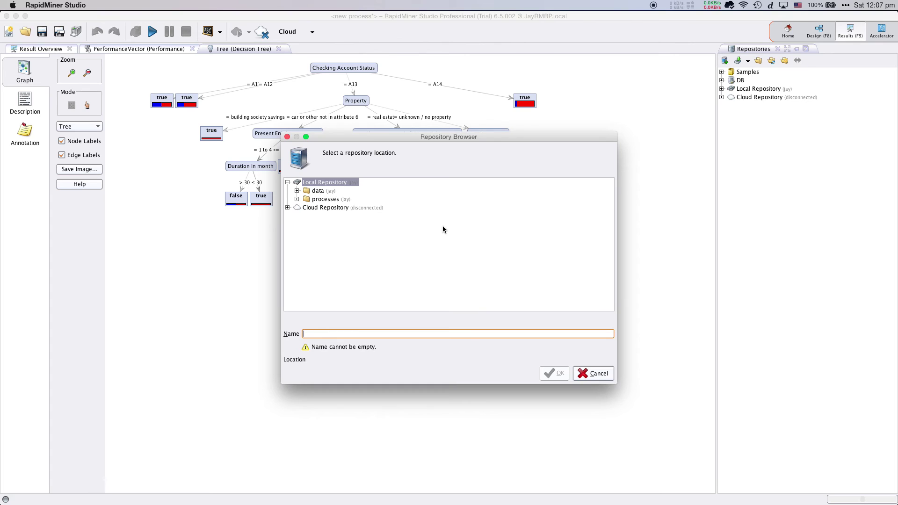
double_click(326, 199)
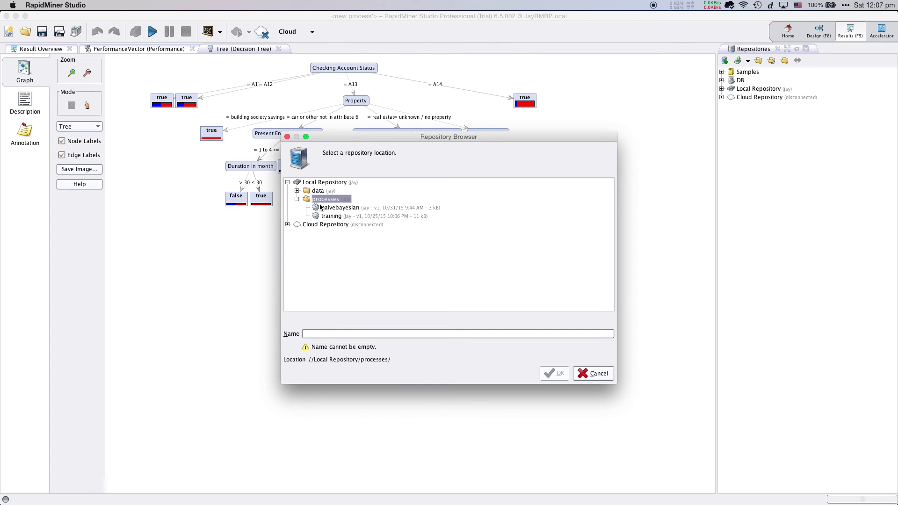
click(348, 335)
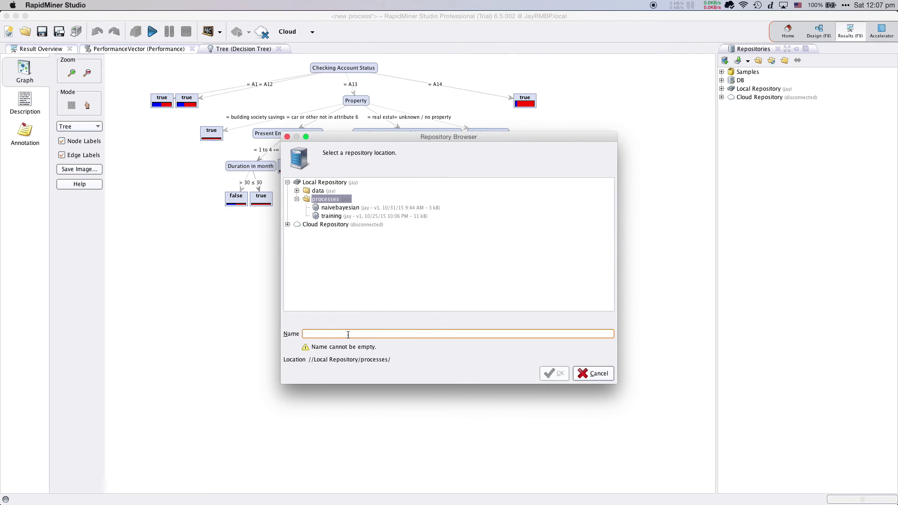
text(decisiont)
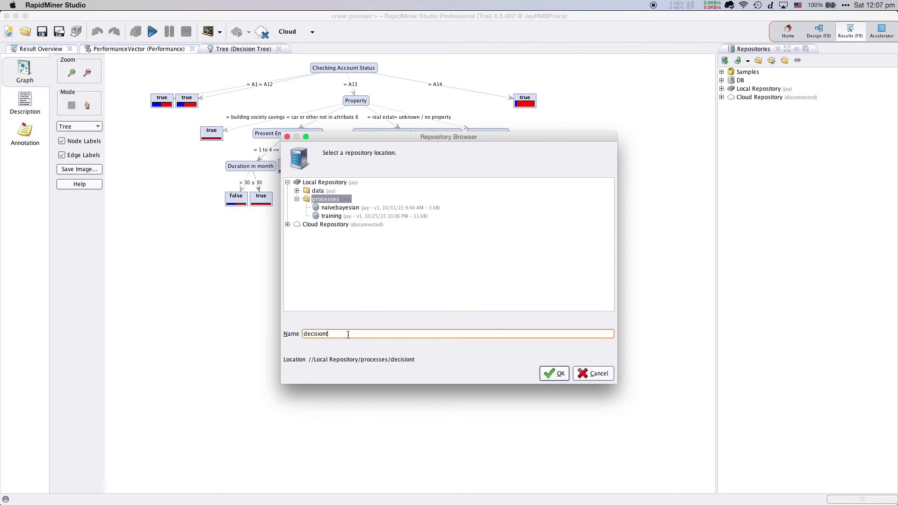
text(ree)
click(555, 373)
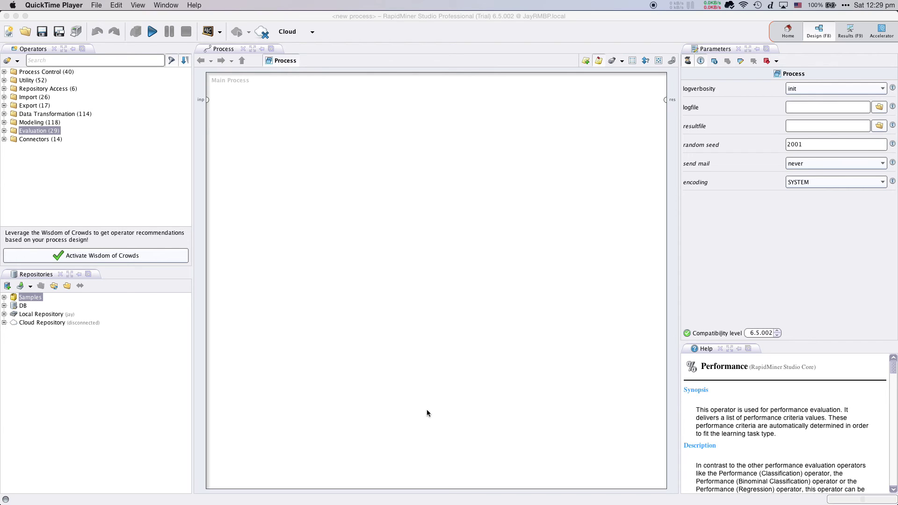
Step: Add the Golf and Golf-Testset sample datasets from the Samples repository to the process
click(4, 298)
click(14, 306)
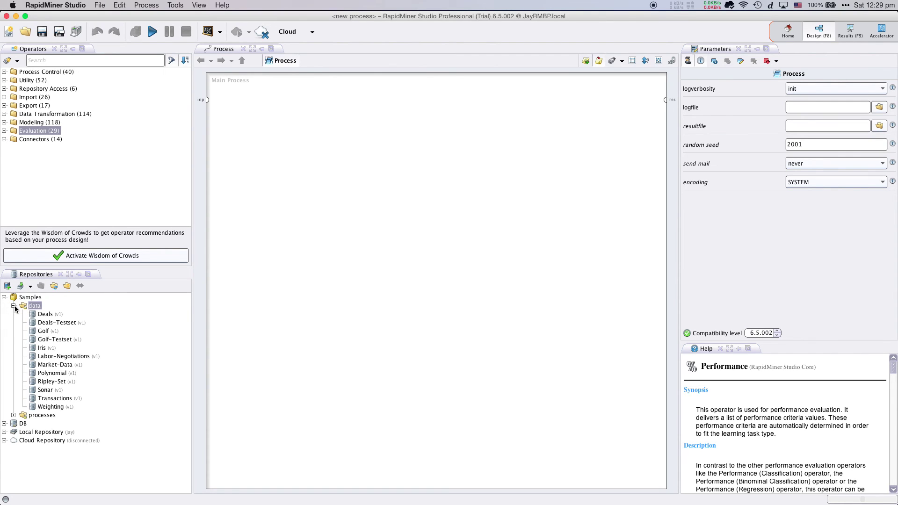
click(51, 331)
drag(51, 330, 269, 126)
drag(61, 340, 287, 191)
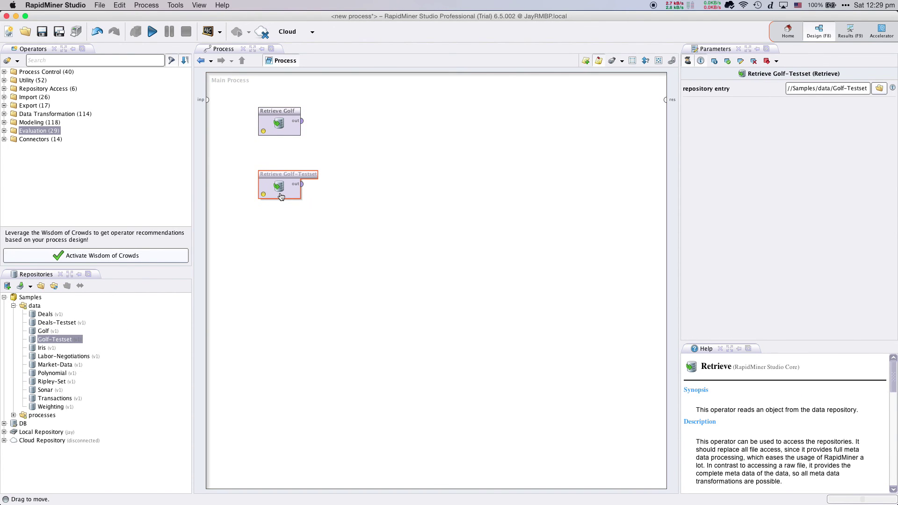
Step: Add Naive Bayes and Apply Model operators, feeding Golf's output into Naive Bayes training
click(84, 60)
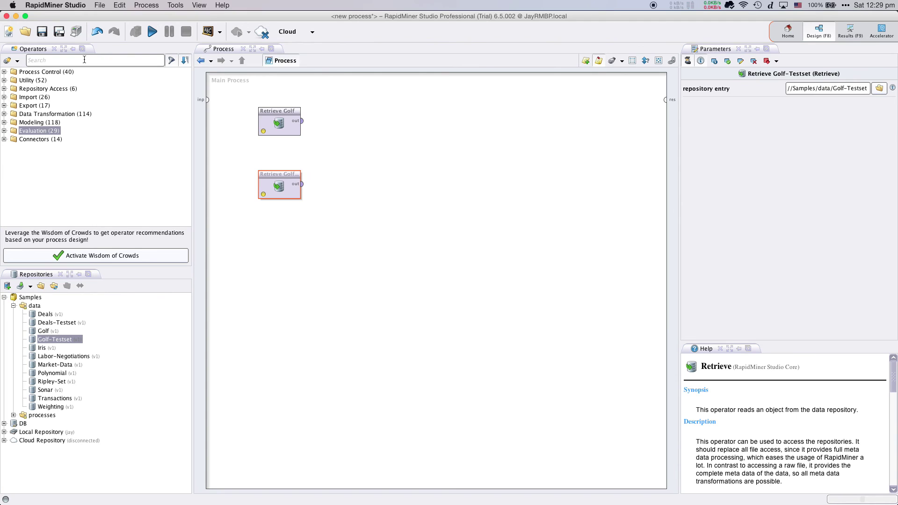
text(naiv)
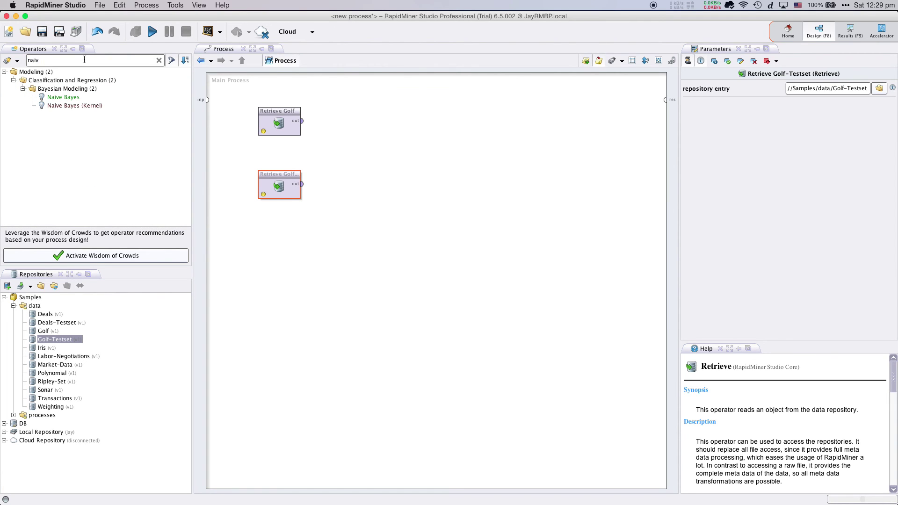
drag(65, 98, 373, 120)
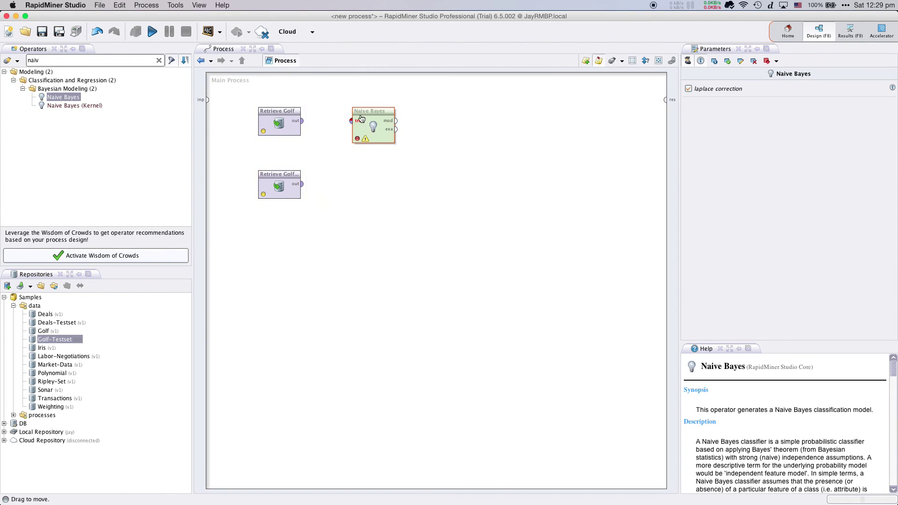
double_click(87, 61)
text(apply)
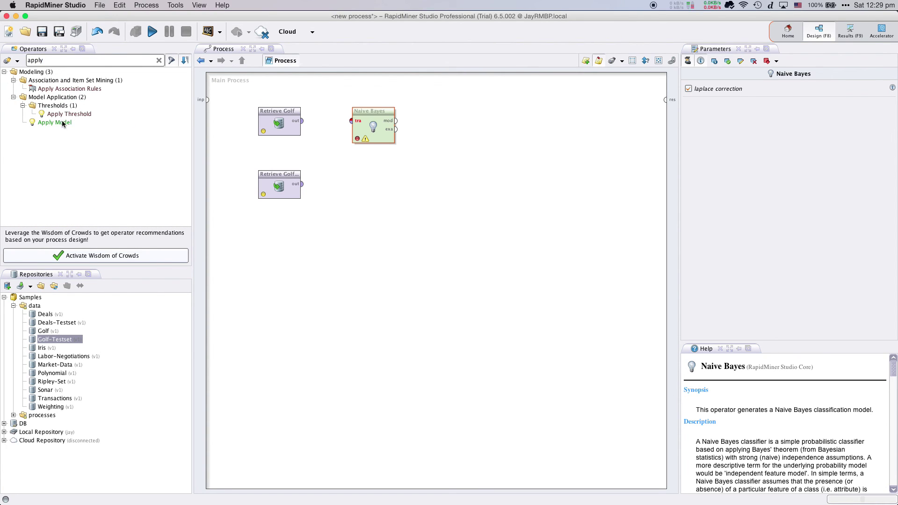
drag(66, 123, 386, 177)
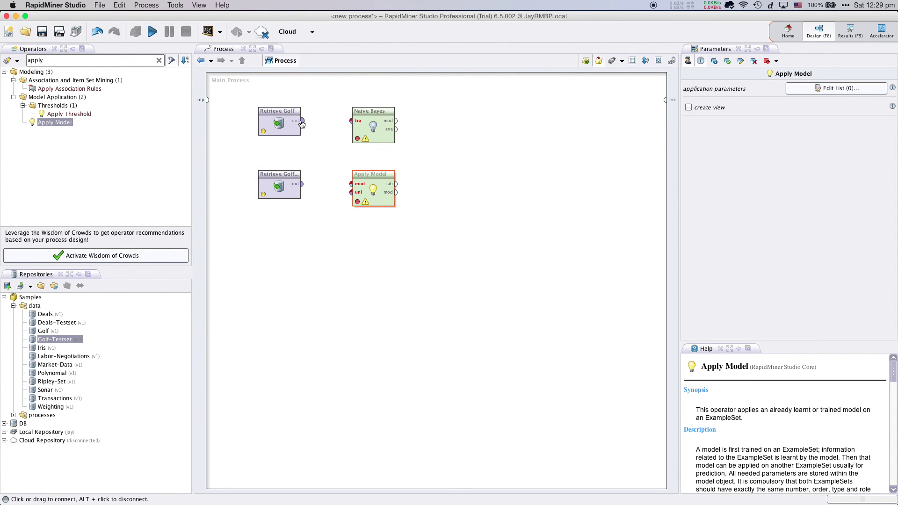
drag(299, 121, 367, 125)
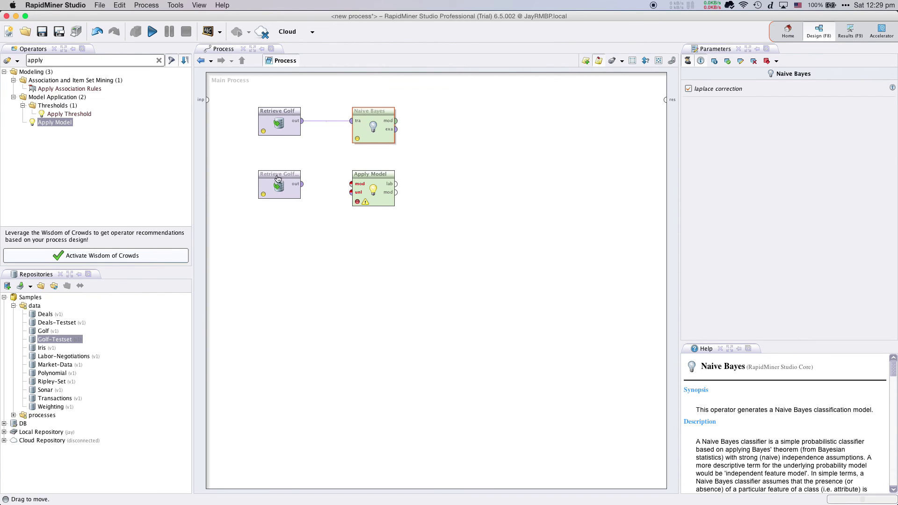
Step: Connect Golf-Testset to Apply Model's unl port and Naive Bayes's model to Apply Model's mod port
click(301, 185)
drag(303, 185, 351, 193)
drag(398, 124, 351, 185)
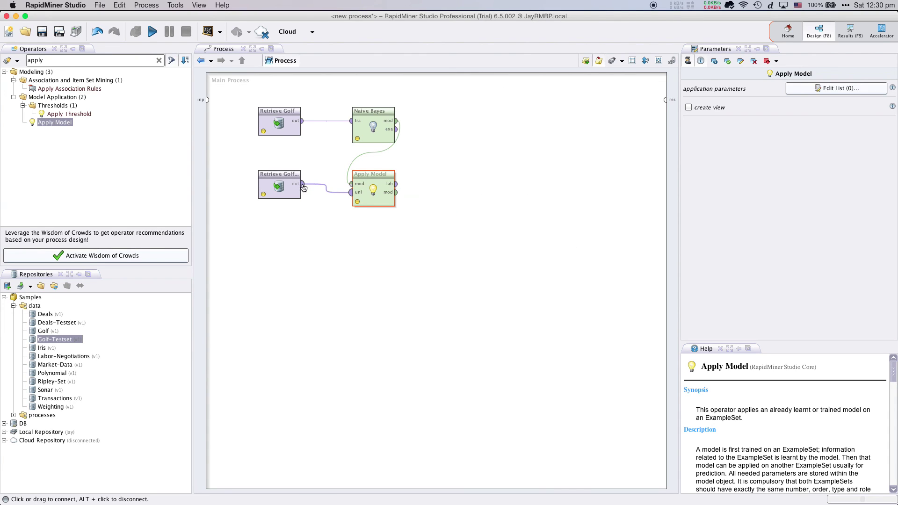
Step: Inspect the metadata on the Golf-Testset output and Apply Model input ports
mouse_move(302, 184)
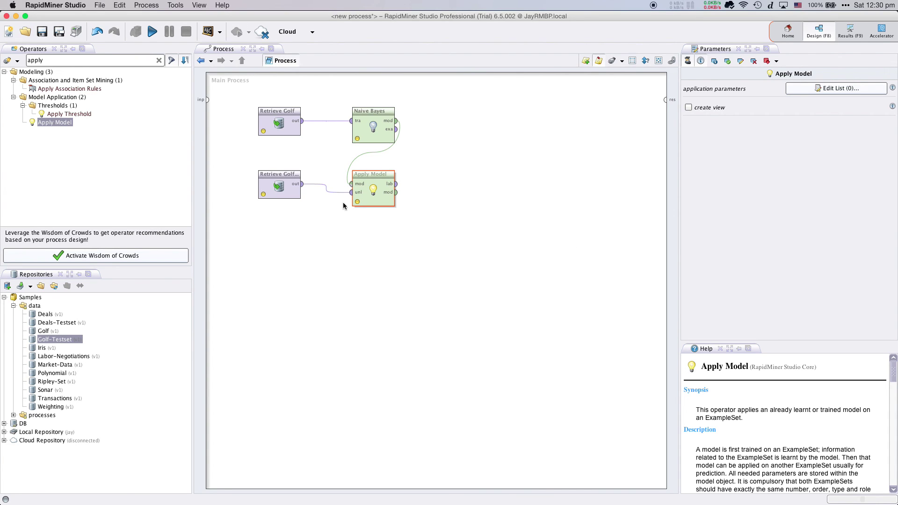
click(352, 194)
mouse_move(353, 194)
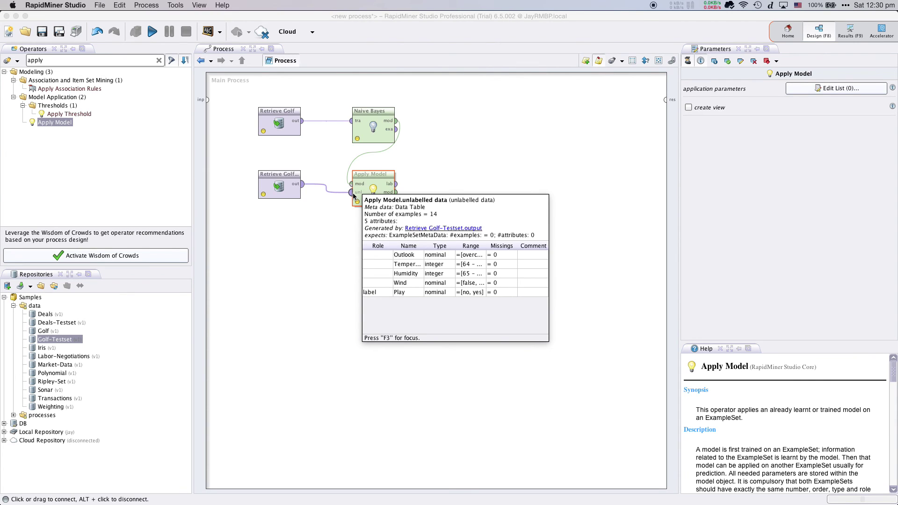
mouse_move(393, 187)
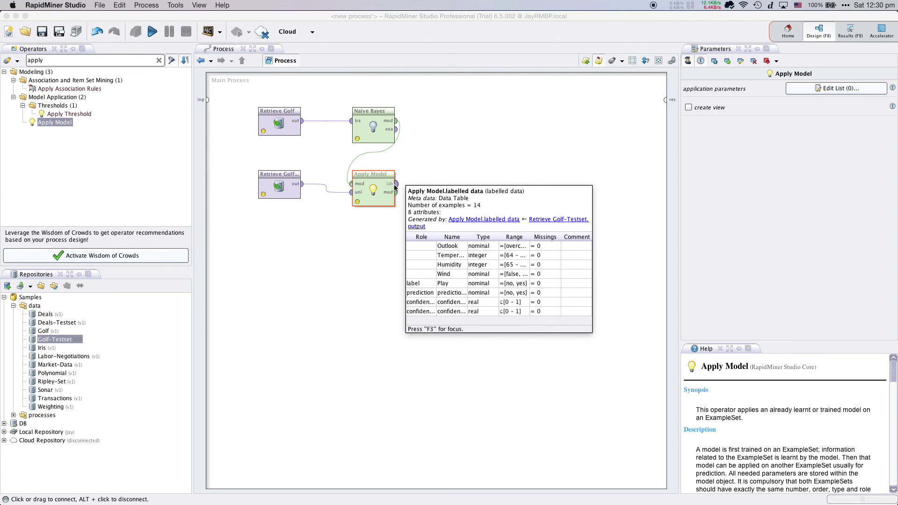
Step: Search 'perf' and place a Performance operator in the process
double_click(129, 62)
text(perf)
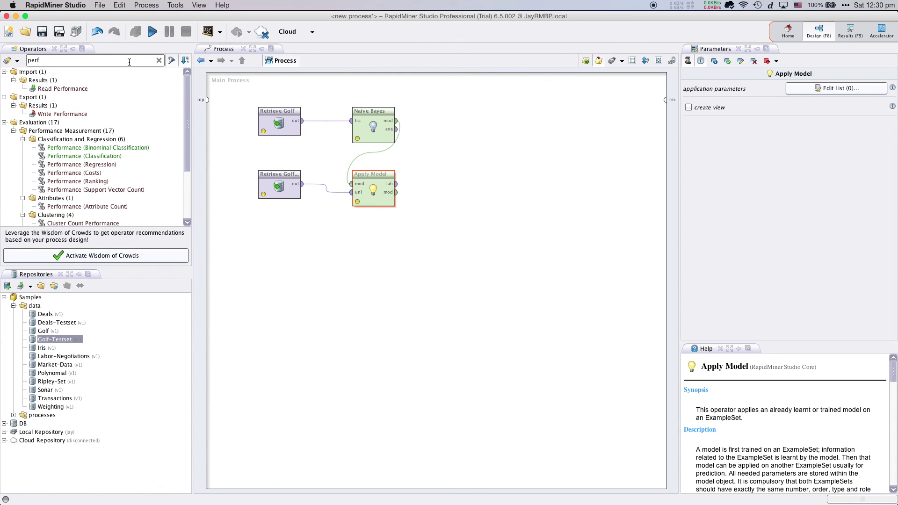
drag(186, 104, 186, 144)
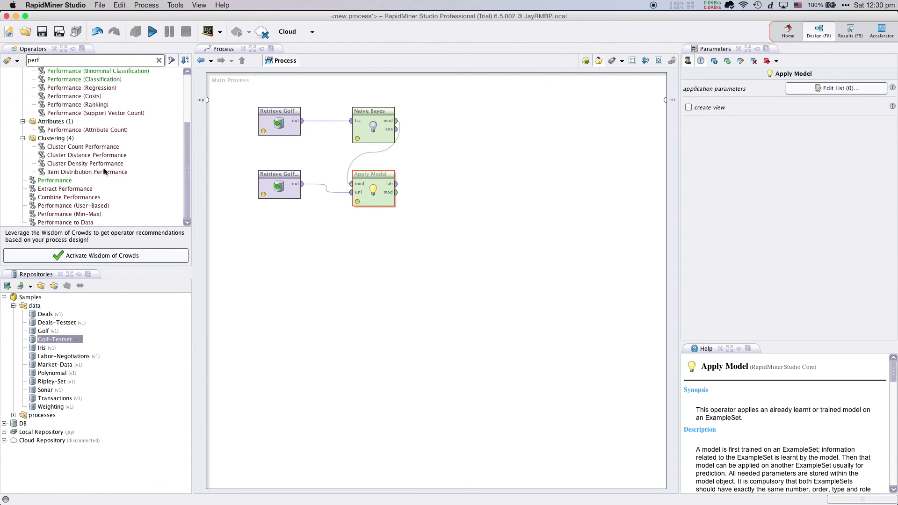
drag(55, 181, 482, 142)
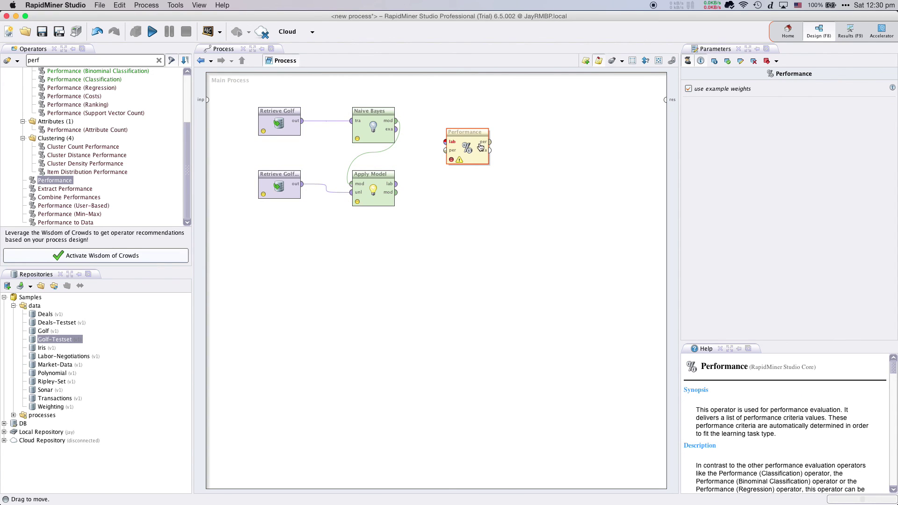
Step: Wire Apply Model's lab into Performance, and send Performance's per and the model to the res outputs
click(395, 184)
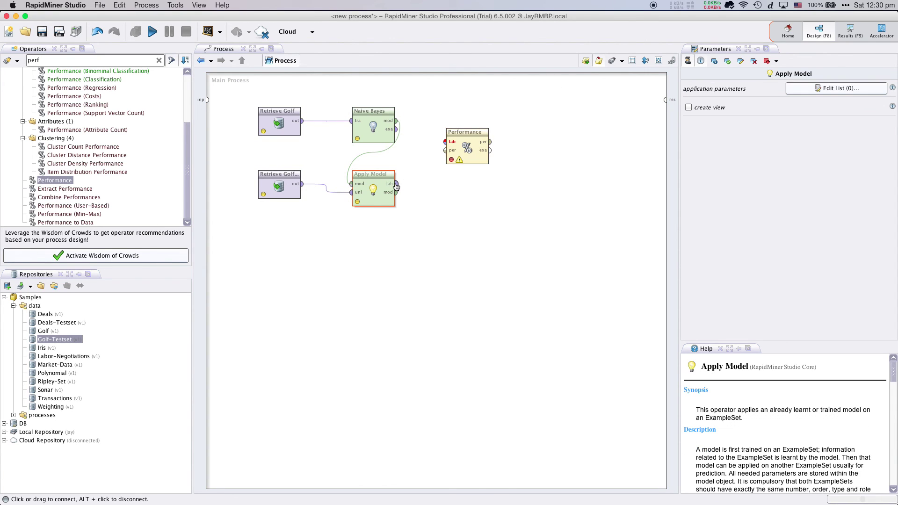
click(444, 142)
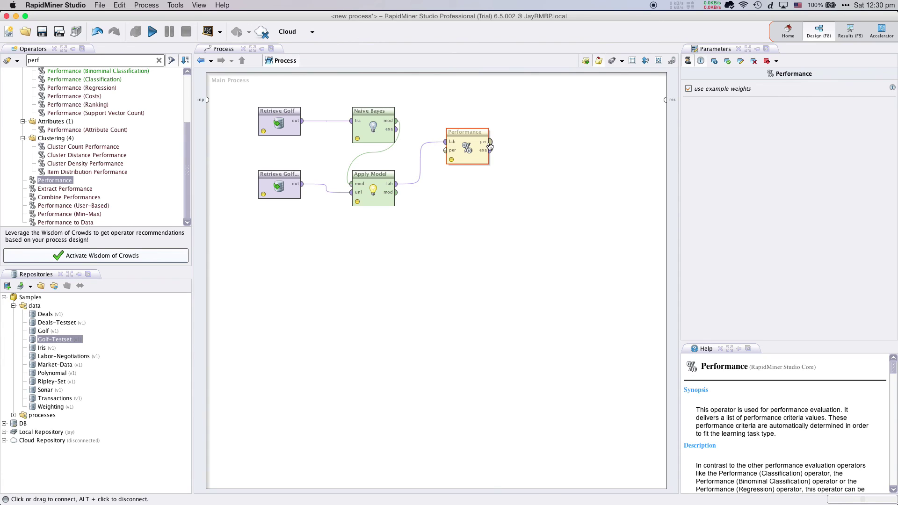
click(490, 142)
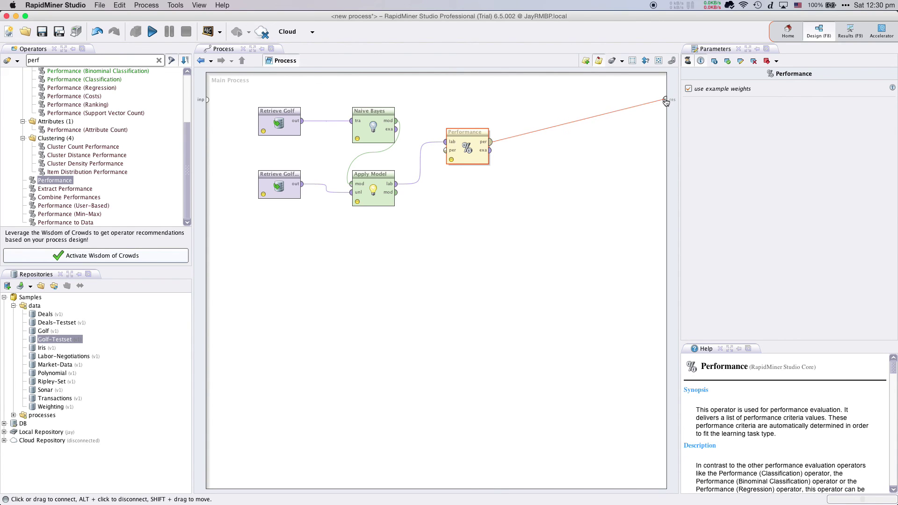
click(665, 100)
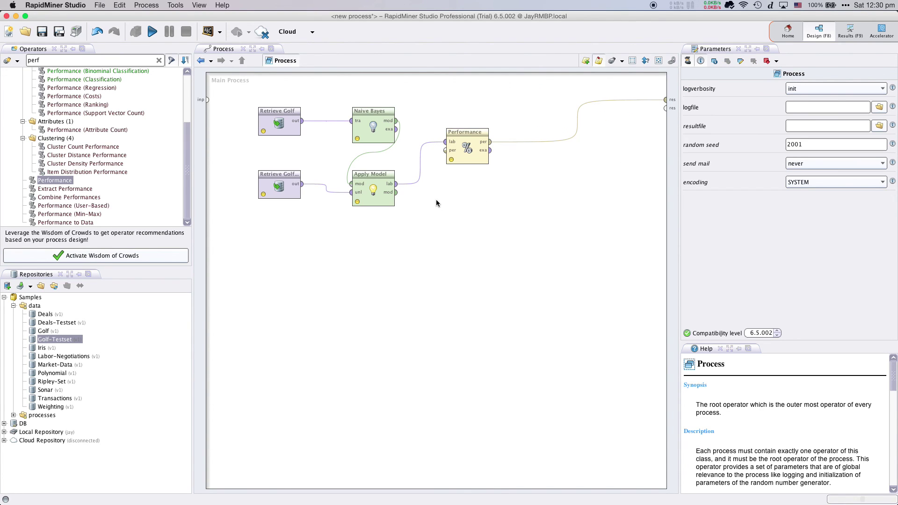
click(396, 192)
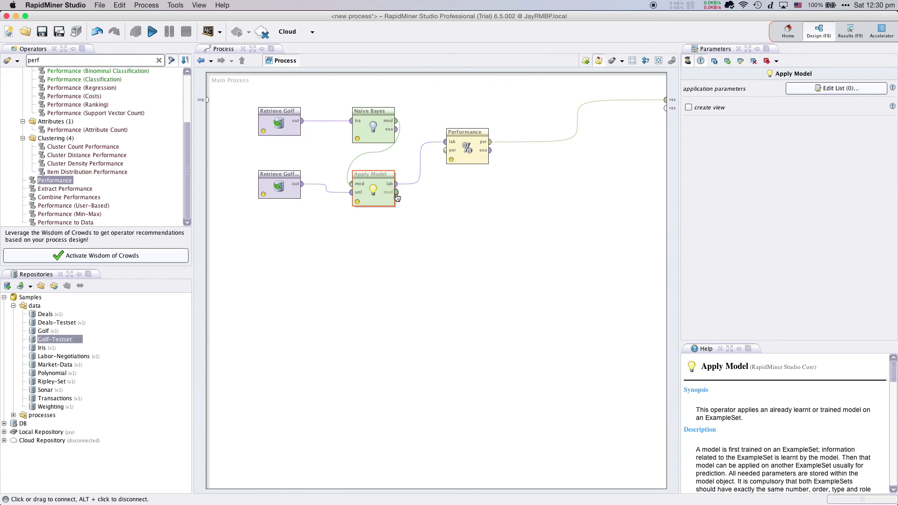
click(665, 108)
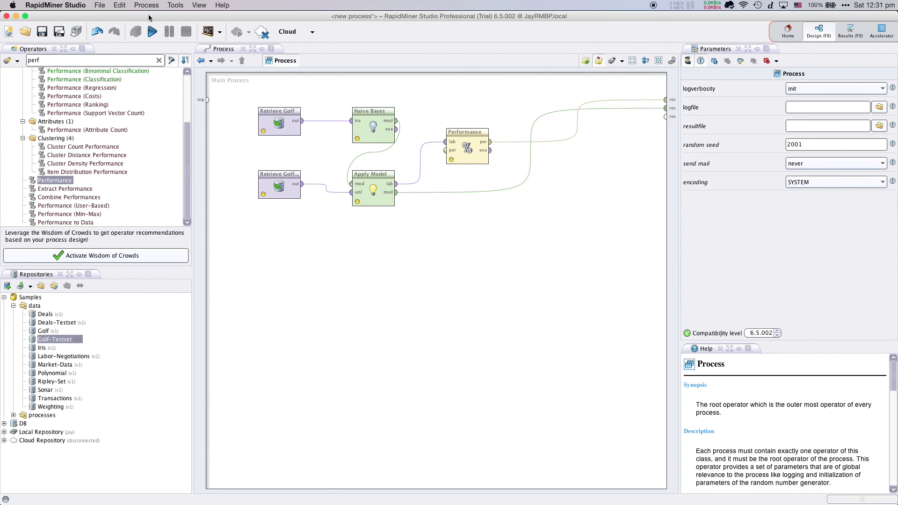
Step: Run the process and chart the Naive Bayes Humidity density curves for the yes and no classes
click(151, 31)
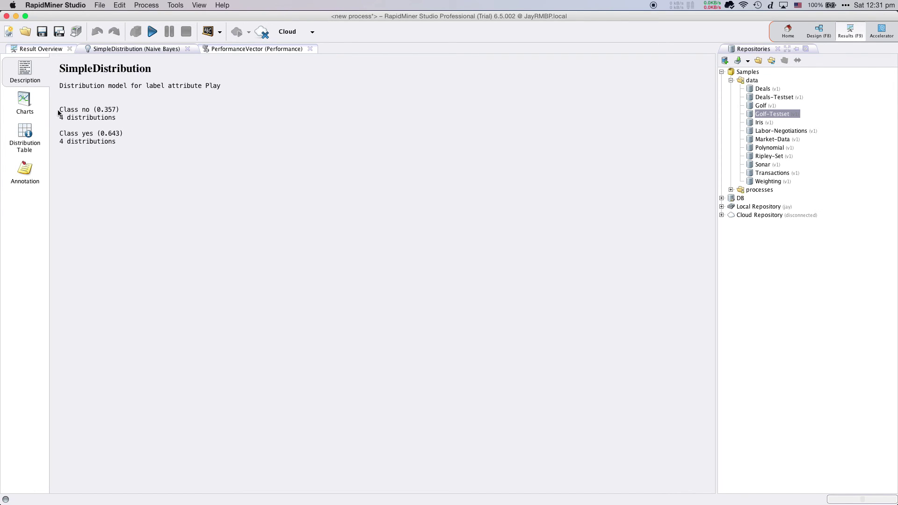
click(25, 113)
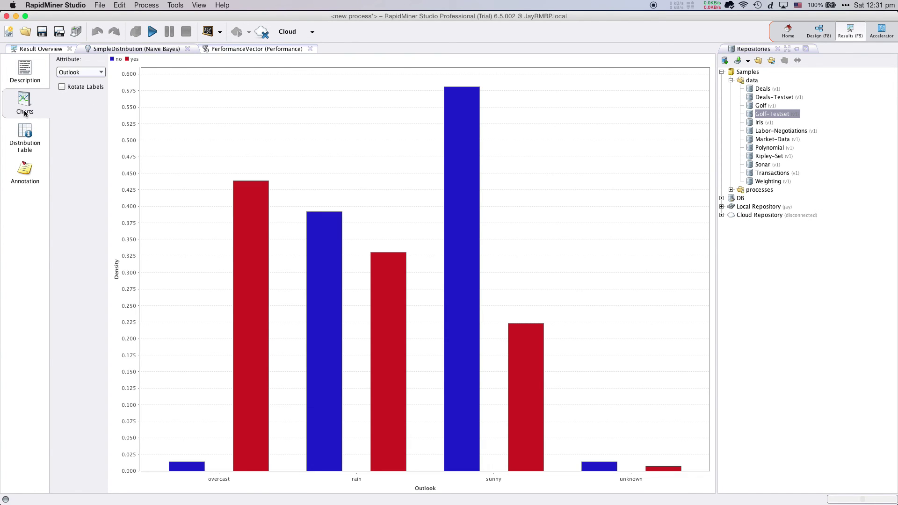
click(90, 74)
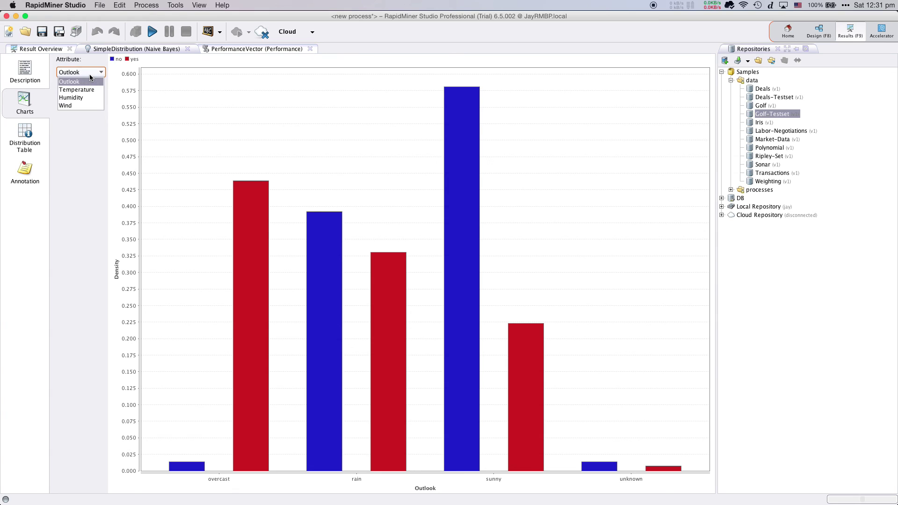
click(89, 99)
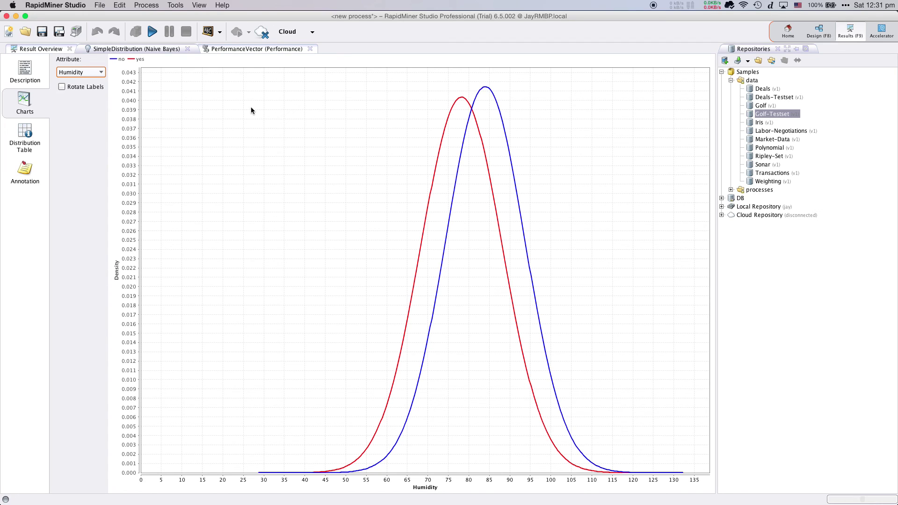
Step: View the Distribution Table, then the PerformanceVector confusion matrix showing 64.29% accuracy
click(37, 134)
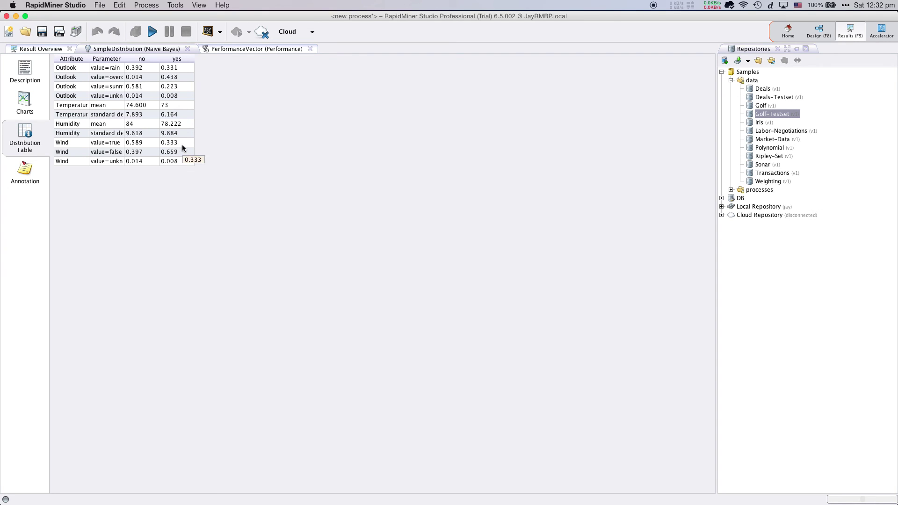
click(269, 50)
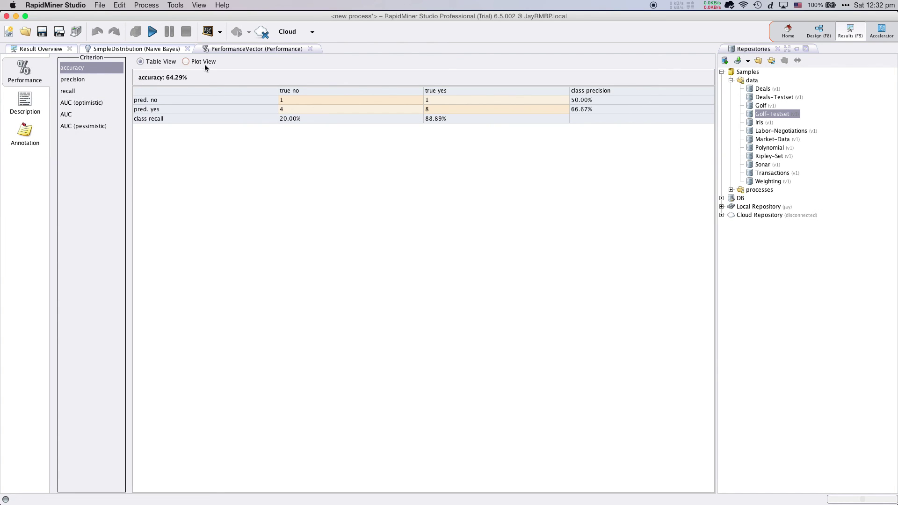
click(84, 80)
click(83, 91)
click(90, 70)
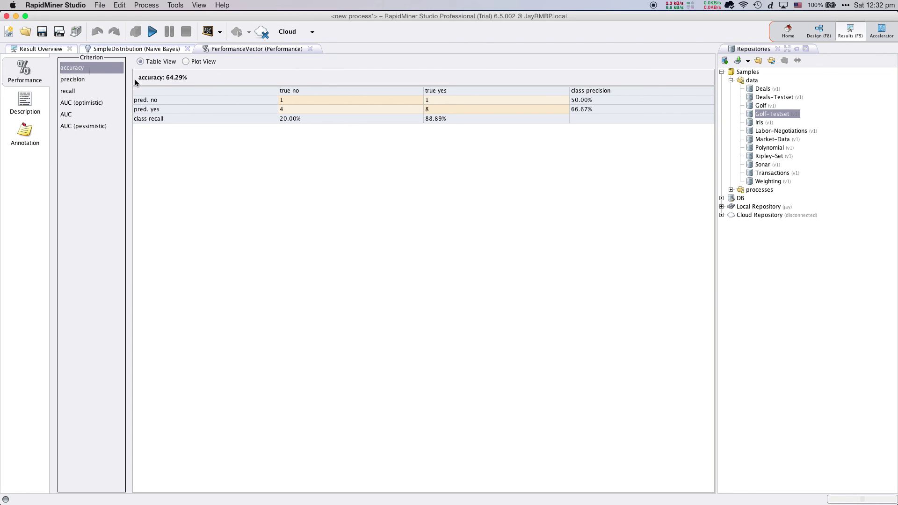